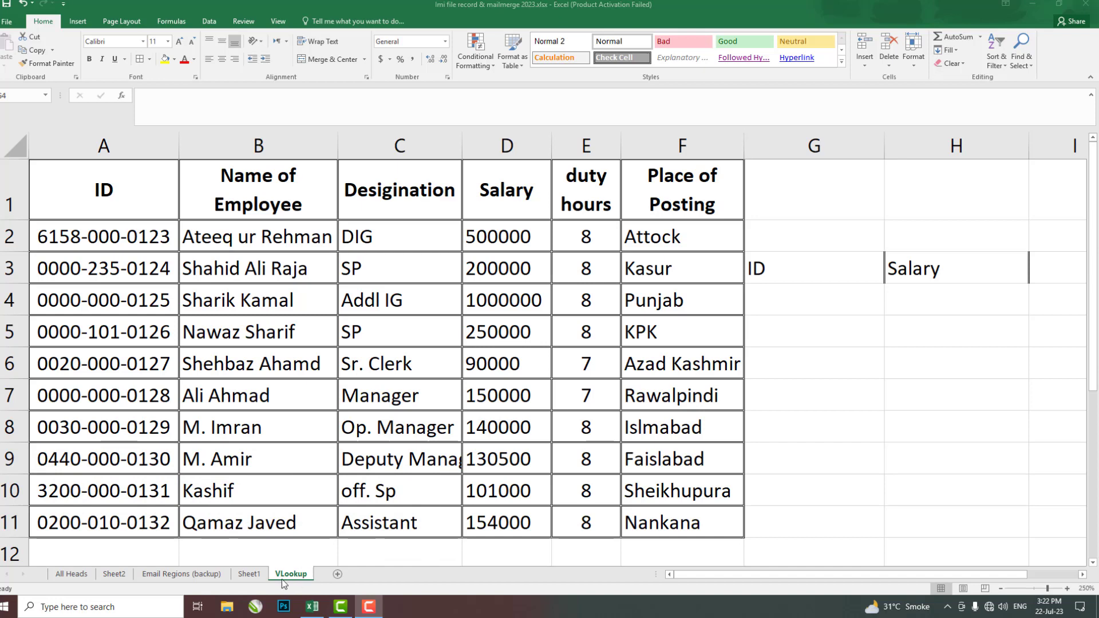
- Start a VLOOKUP in G4, then abandon it
{"action": "left_click", "coordinate": [809, 269]}
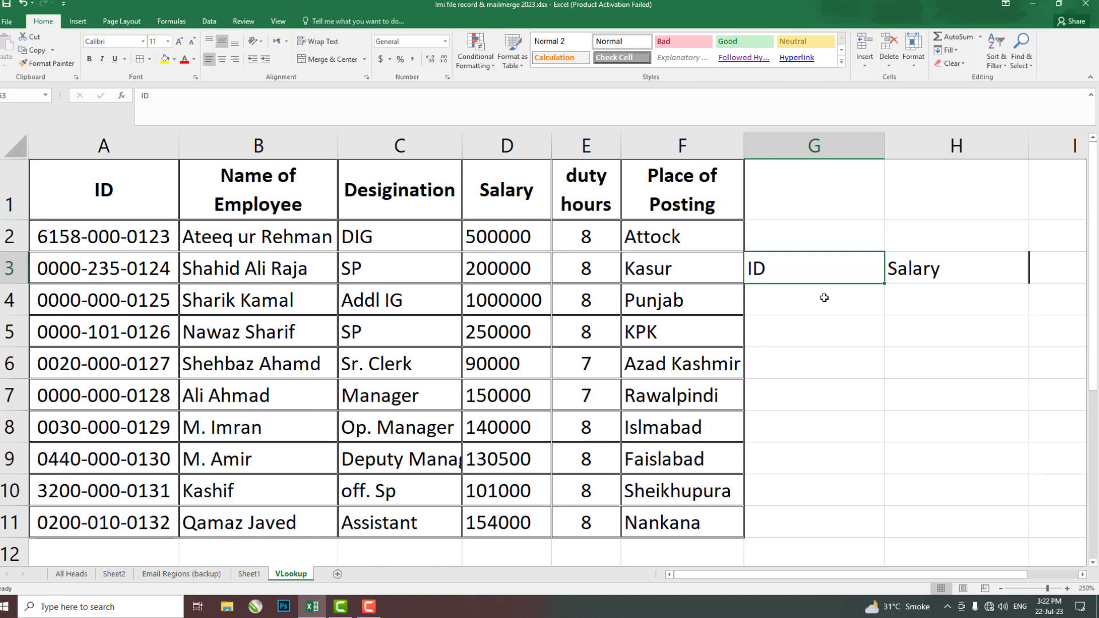
{"action": "left_click", "coordinate": [824, 298]}
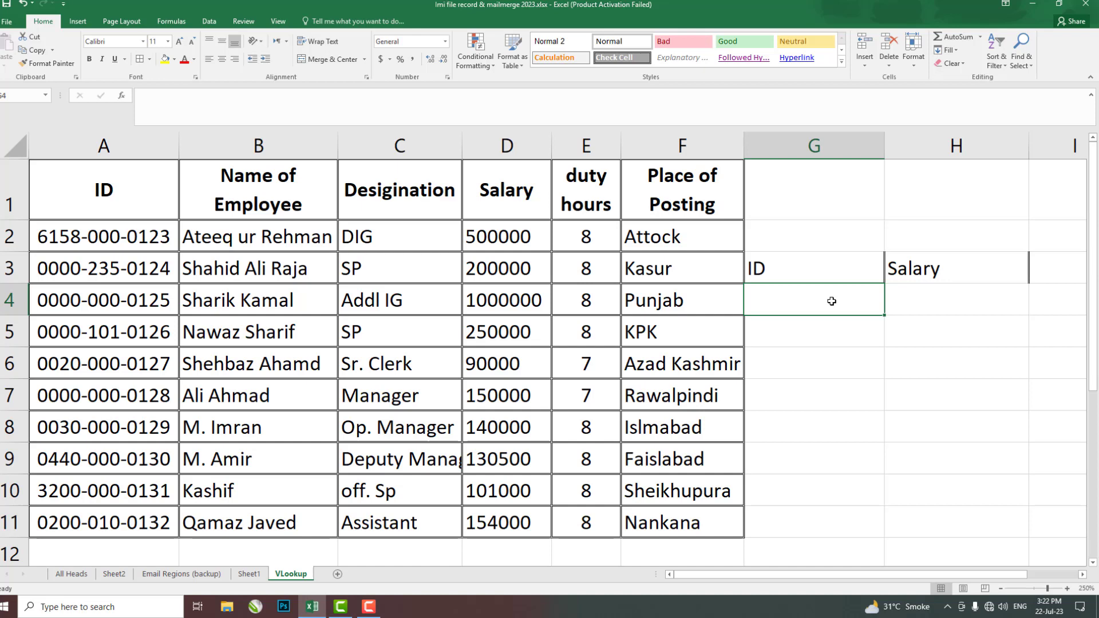
{"action": "type", "text": "="}
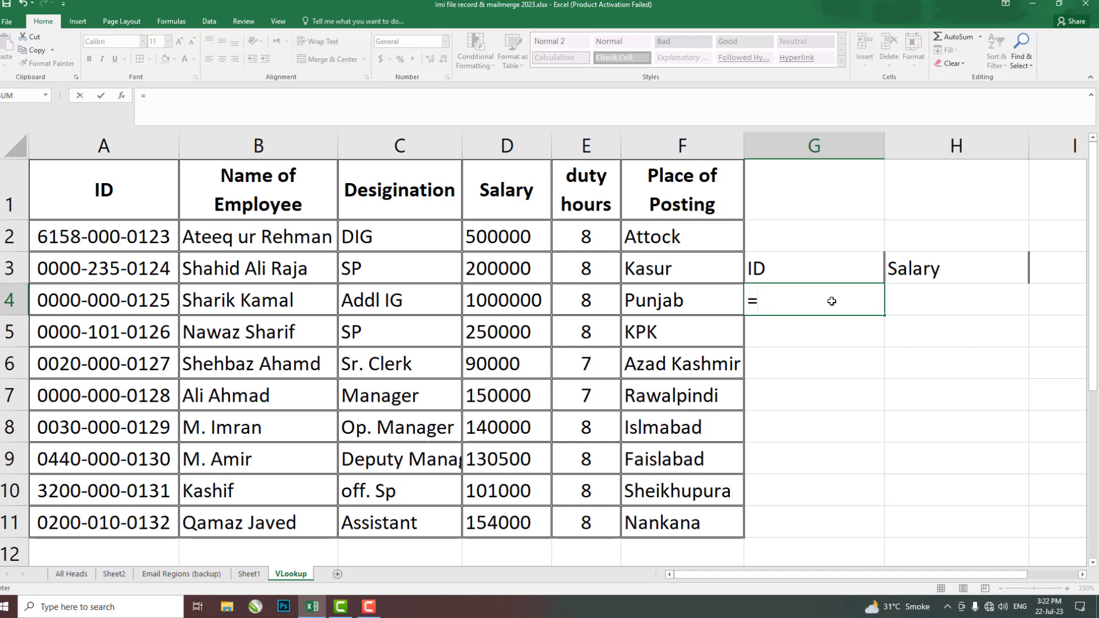
{"action": "type", "text": "vl"}
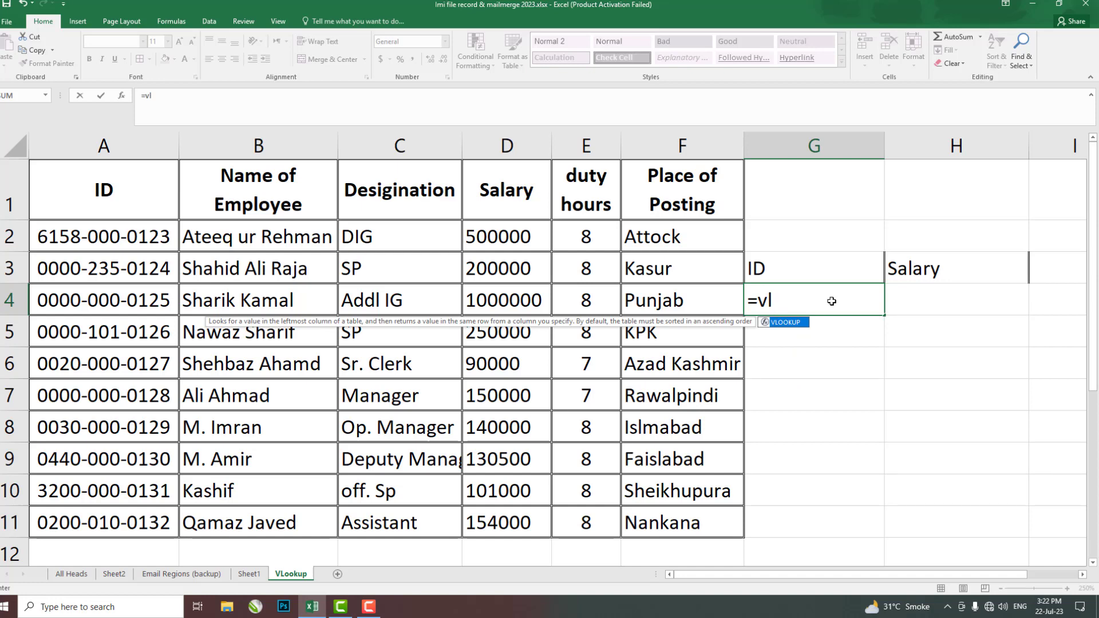
{"action": "key", "text": "Tab"}
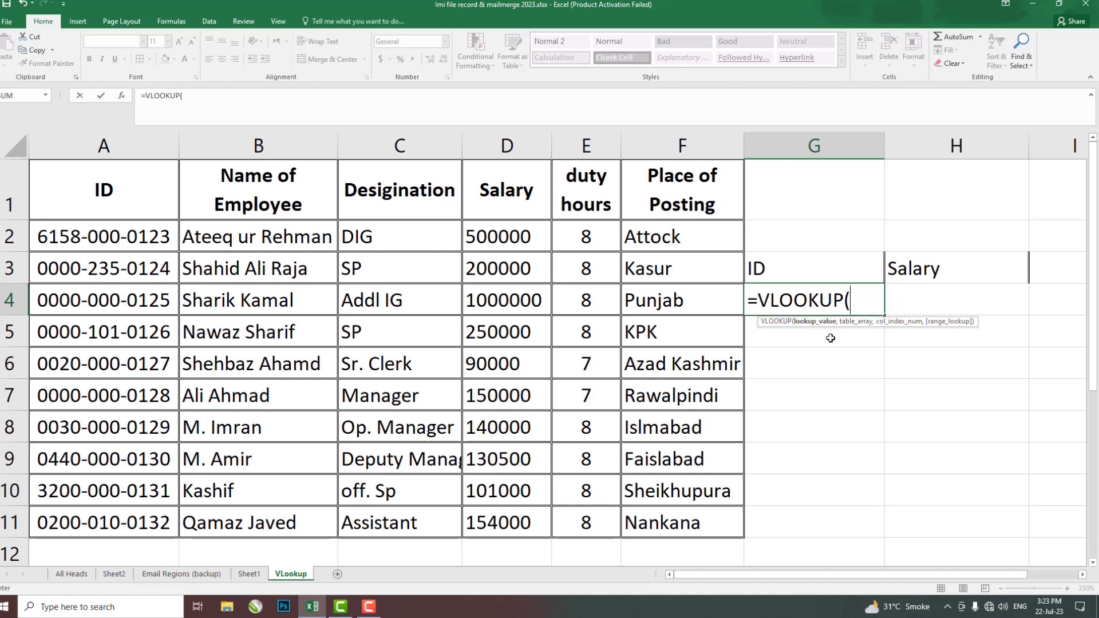
{"action": "key", "text": "Escape"}
- Begin H4's salary formula as =VLOOKUP(G4, with G4 as the lookup value
{"action": "key", "text": "Up"}
{"action": "key", "text": "Down"}
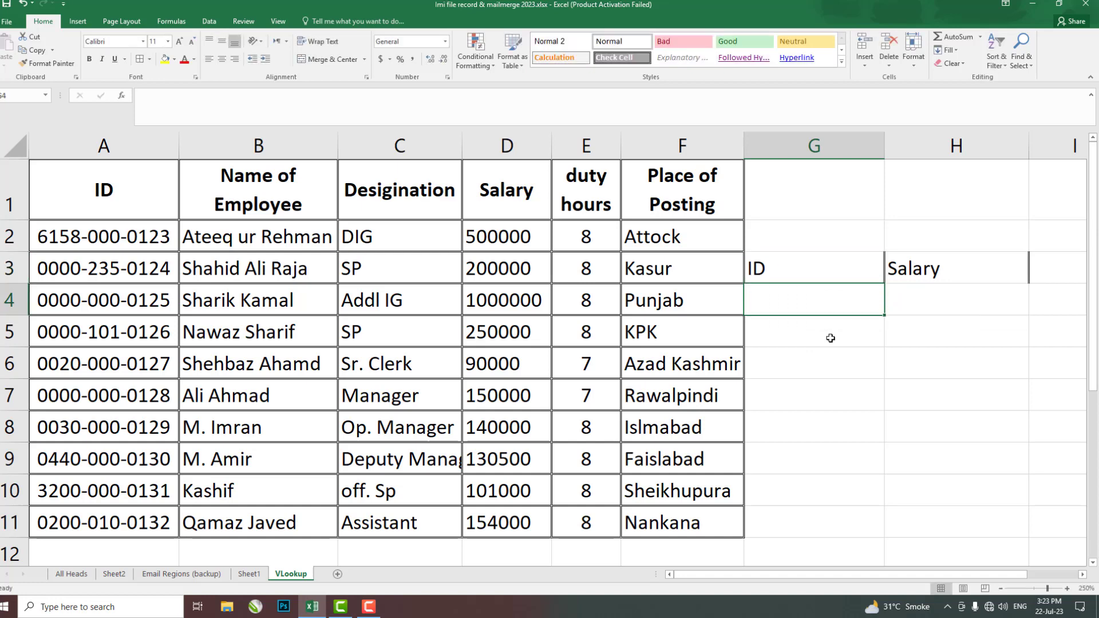
{"action": "key", "text": "Right"}
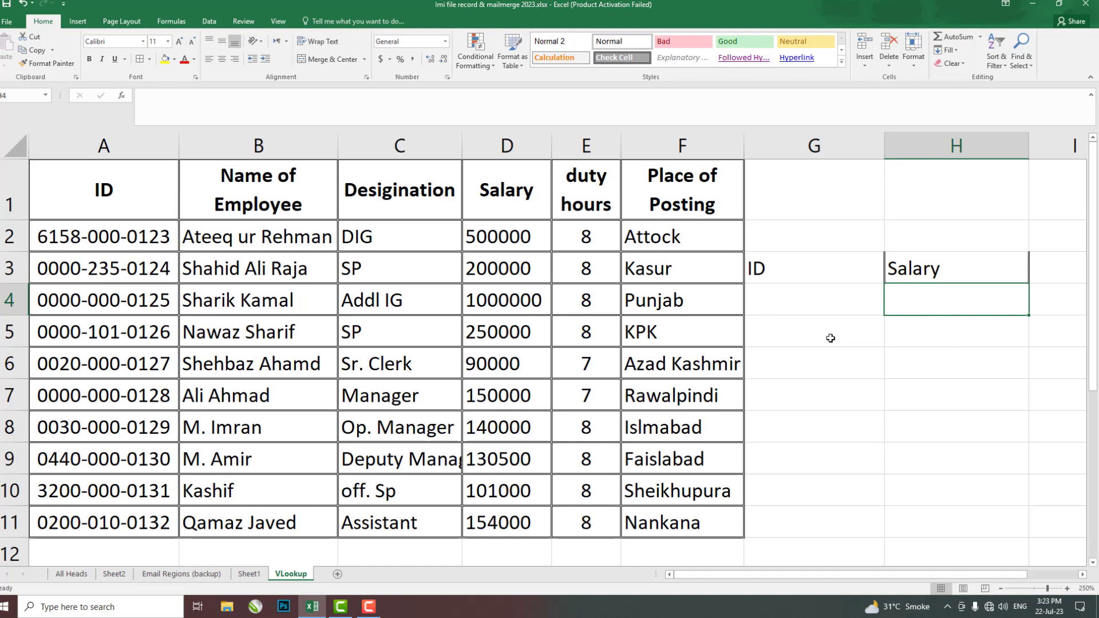
{"action": "type", "text": "="}
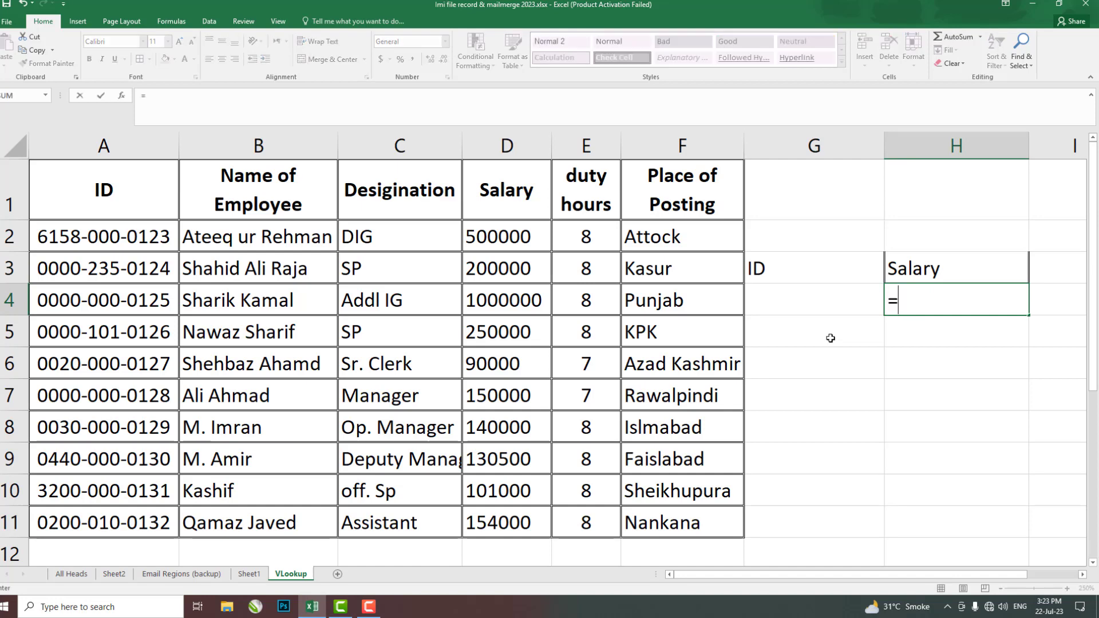
{"action": "type", "text": "v"}
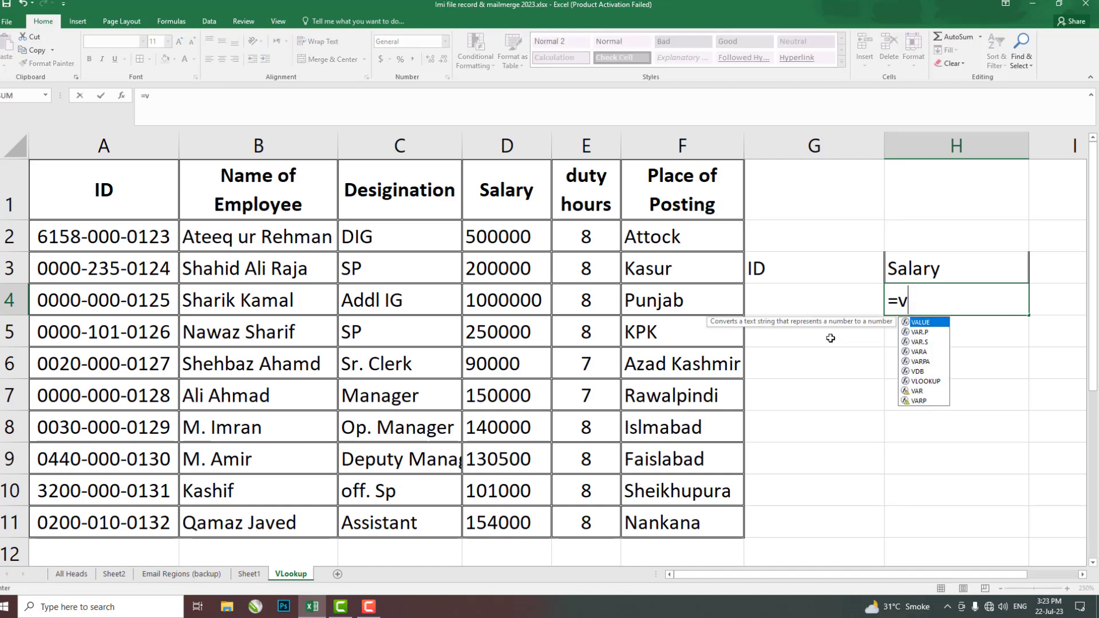
{"action": "type", "text": "l"}
{"action": "key", "text": "Tab"}
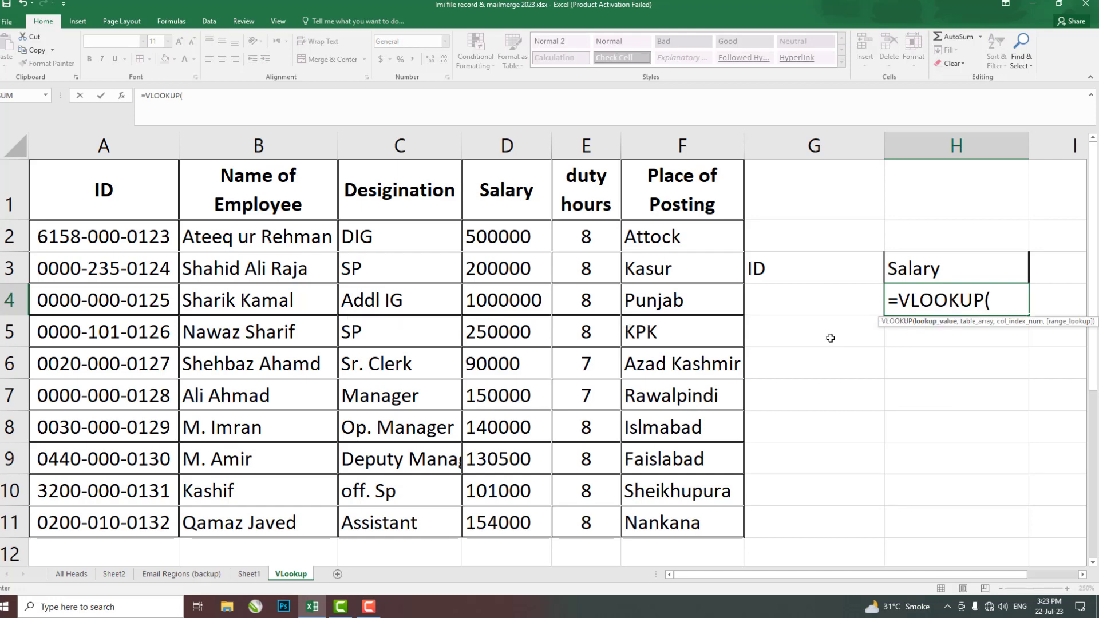
{"action": "left_click", "coordinate": [813, 297]}
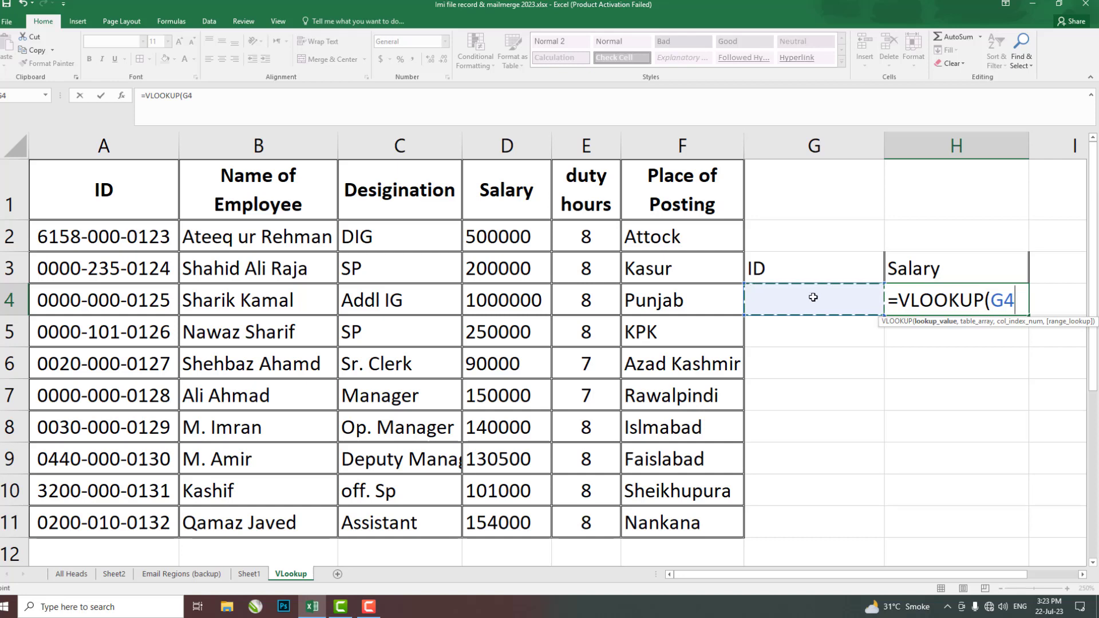
{"action": "type", "text": ","}
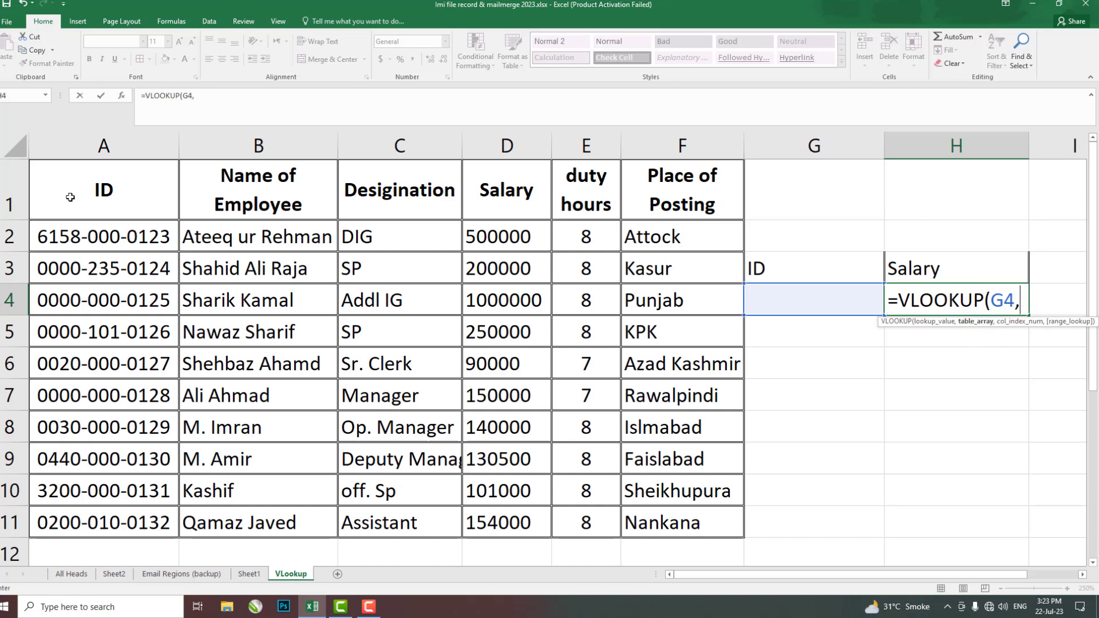
- Complete H4 as =VLOOKUP(G4,A1:F11,4,0): table A1:F11, column 4, exact match
{"action": "left_click_drag", "start_coordinate": [68, 197], "coordinate": [657, 526]}
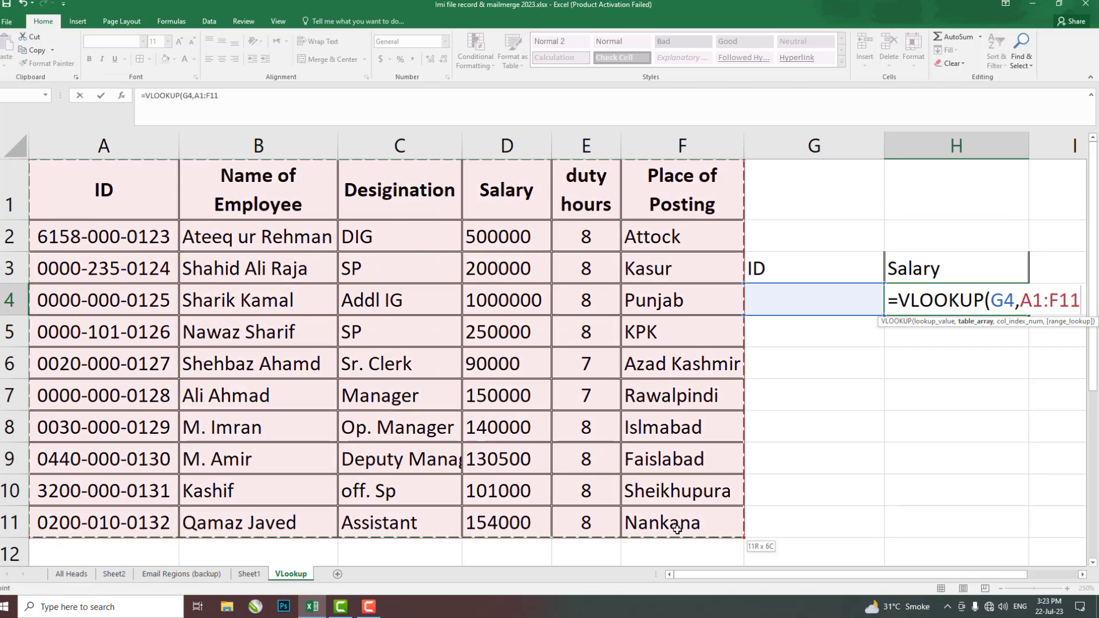
{"action": "left_click_drag", "start_coordinate": [656, 528], "coordinate": [678, 530]}
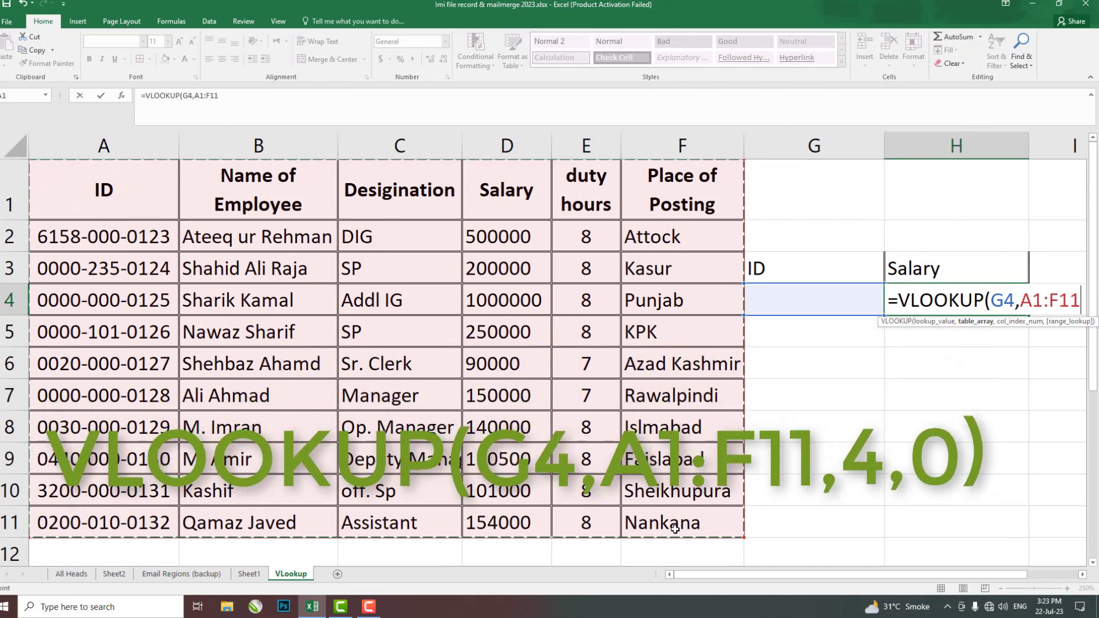
{"action": "type", "text": ","}
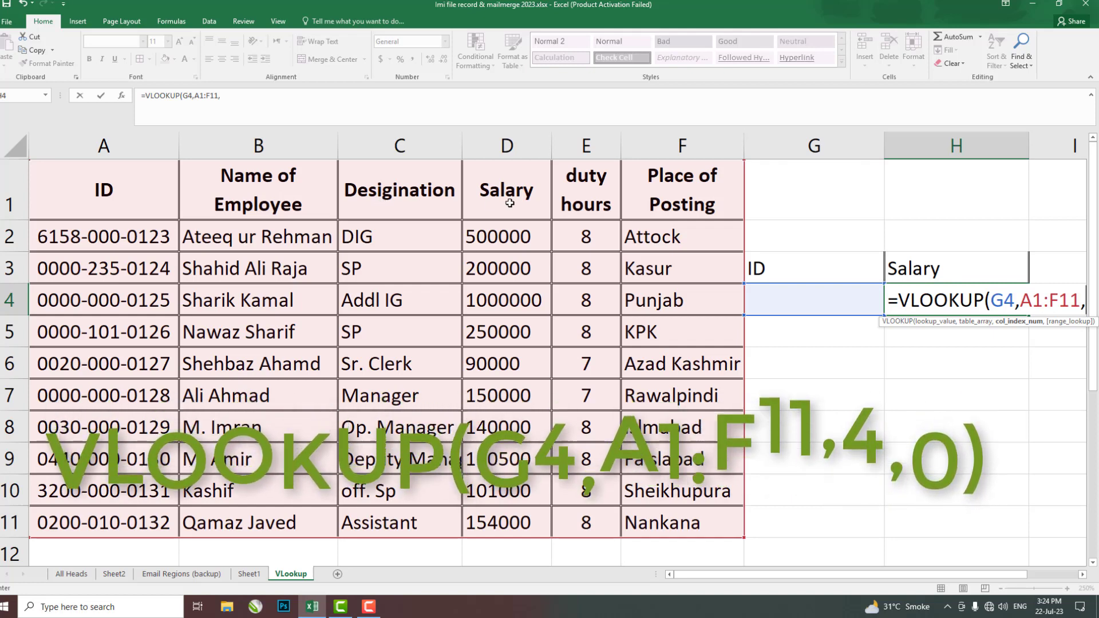
{"action": "type", "text": "4"}
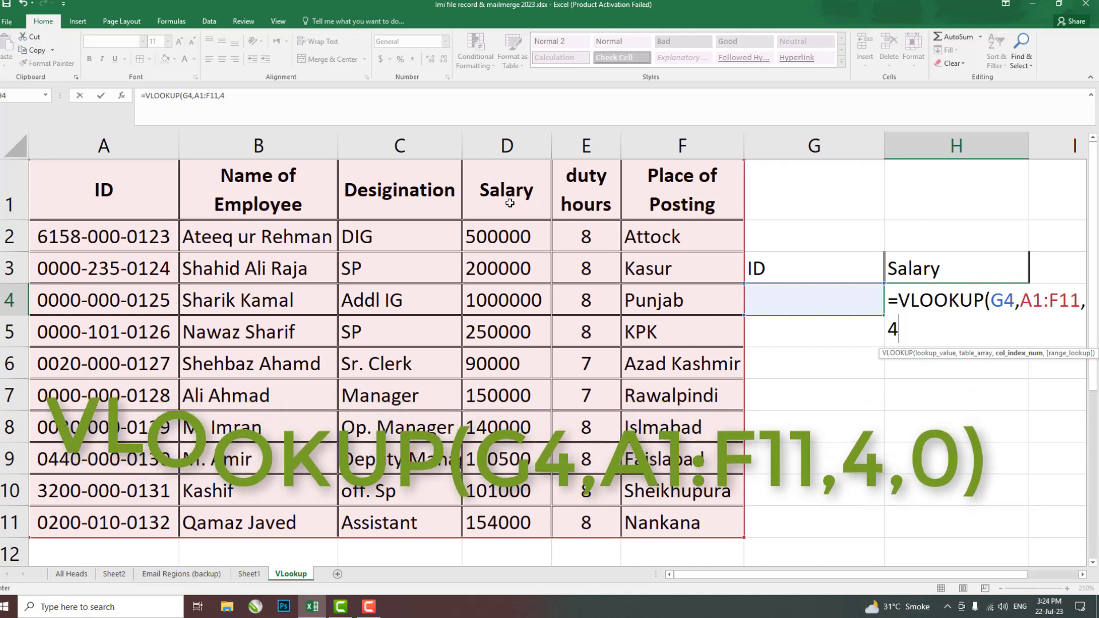
{"action": "type", "text": ","}
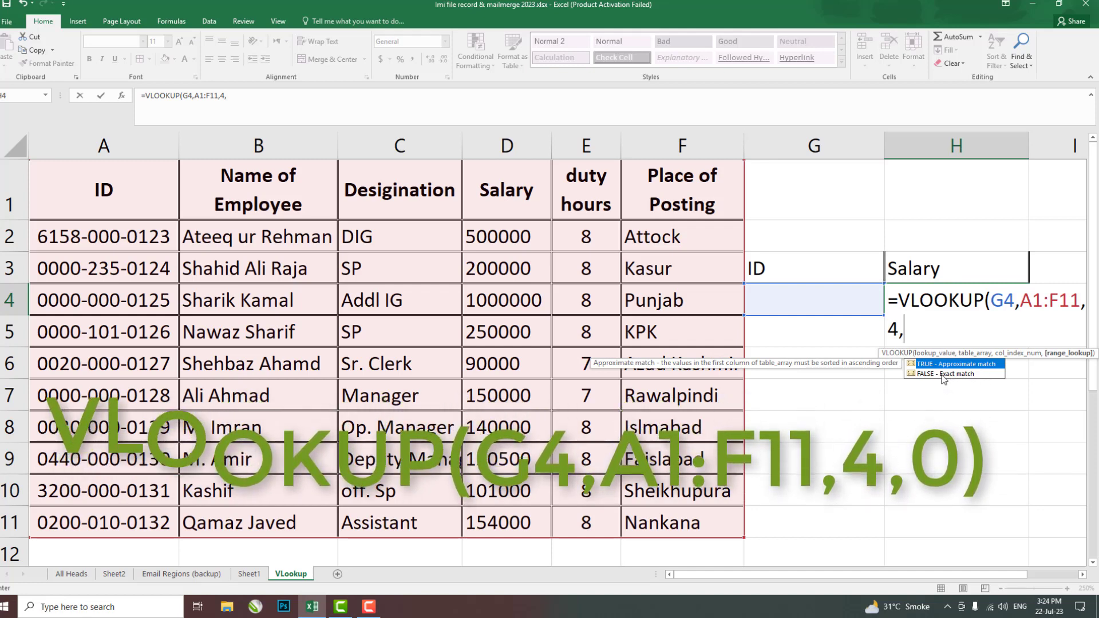
{"action": "type", "text": "0"}
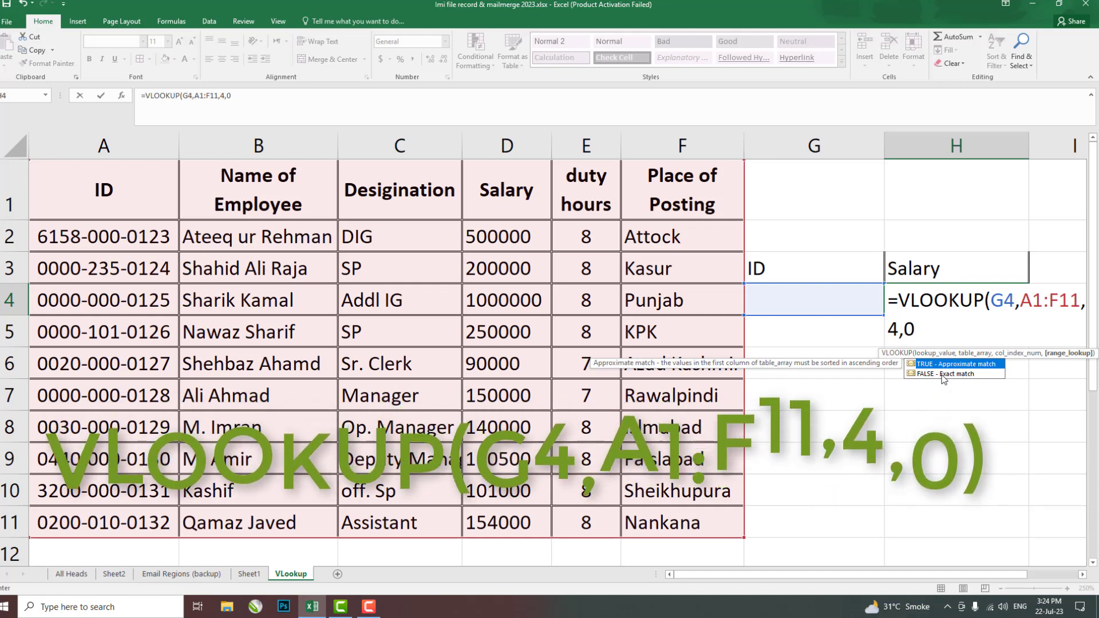
{"action": "type", "text": ")"}
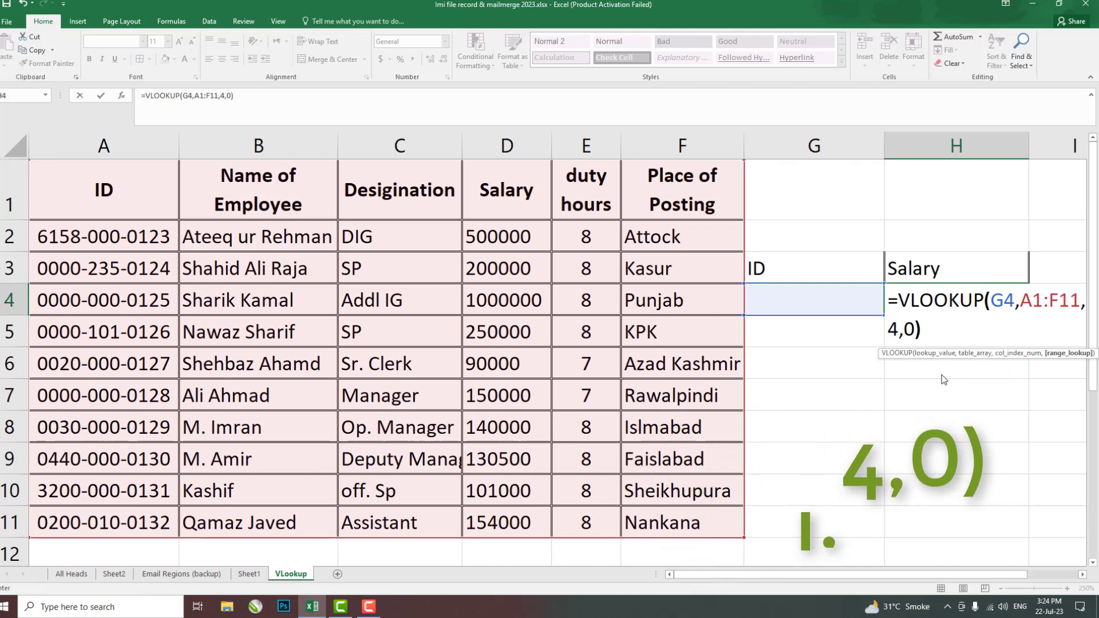
- Commit the H4 formula and paste the employee ID from A6 into G4
{"action": "key", "text": "Return"}
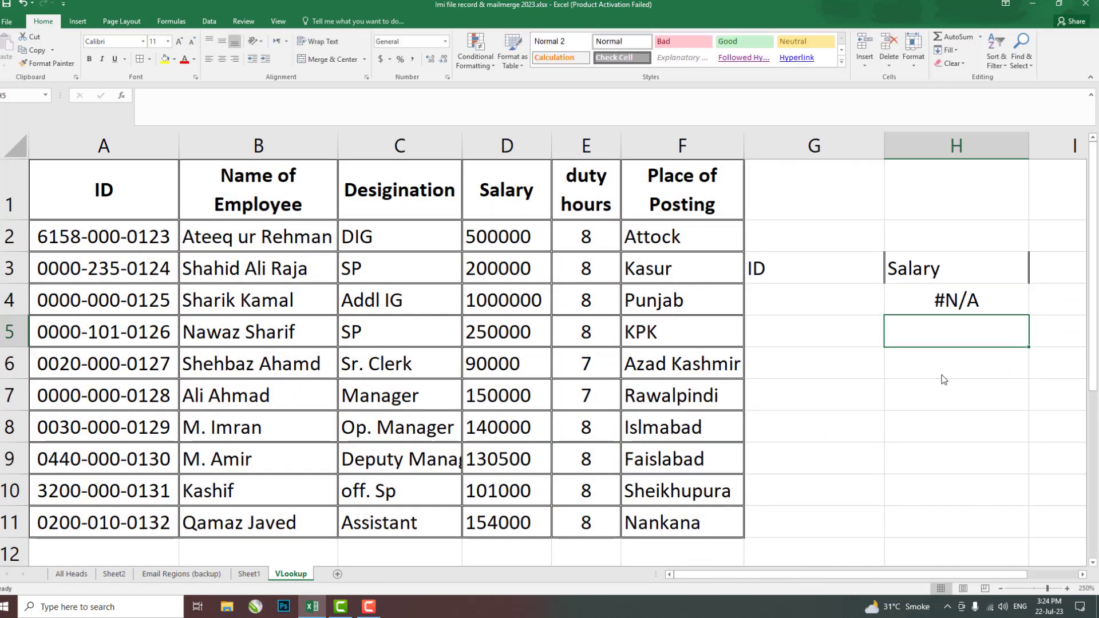
{"action": "key", "text": "Up"}
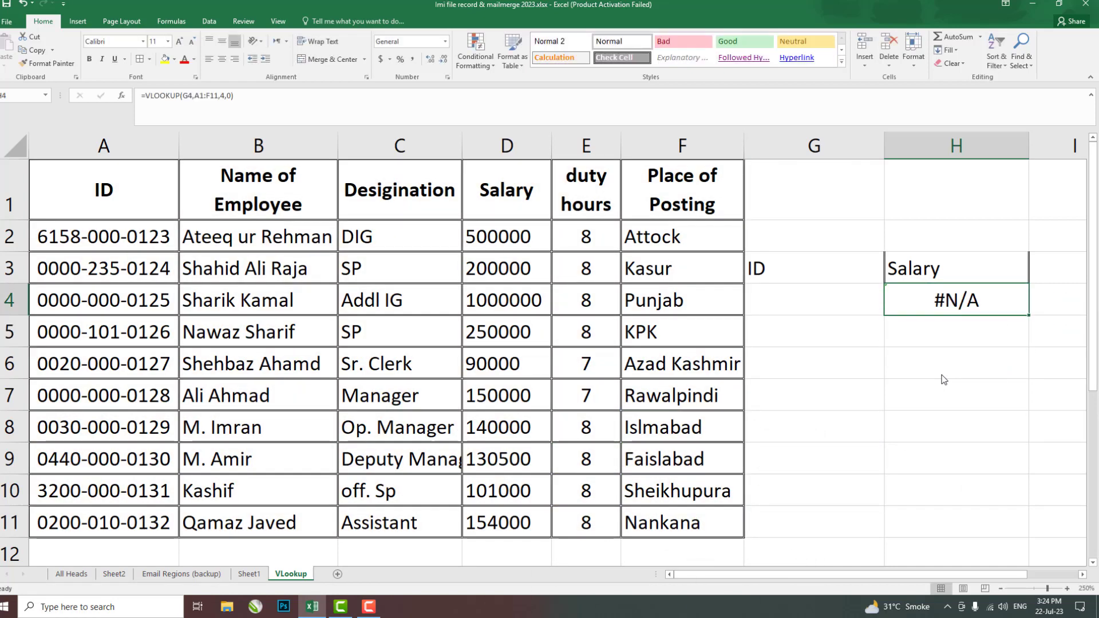
{"action": "key", "text": "Left"}
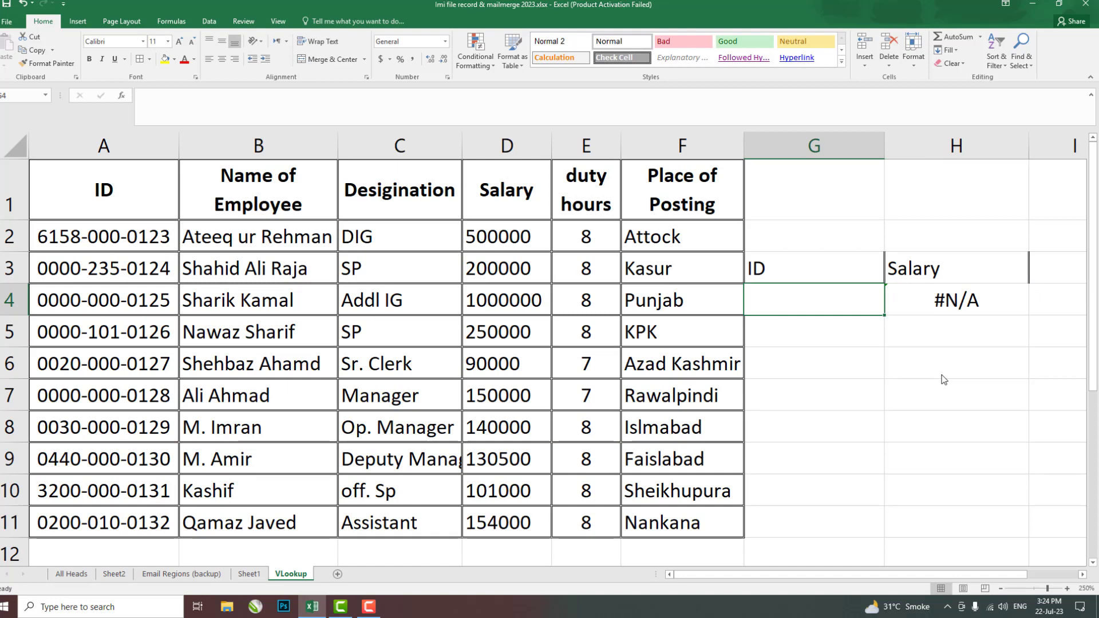
{"action": "left_click", "coordinate": [665, 372]}
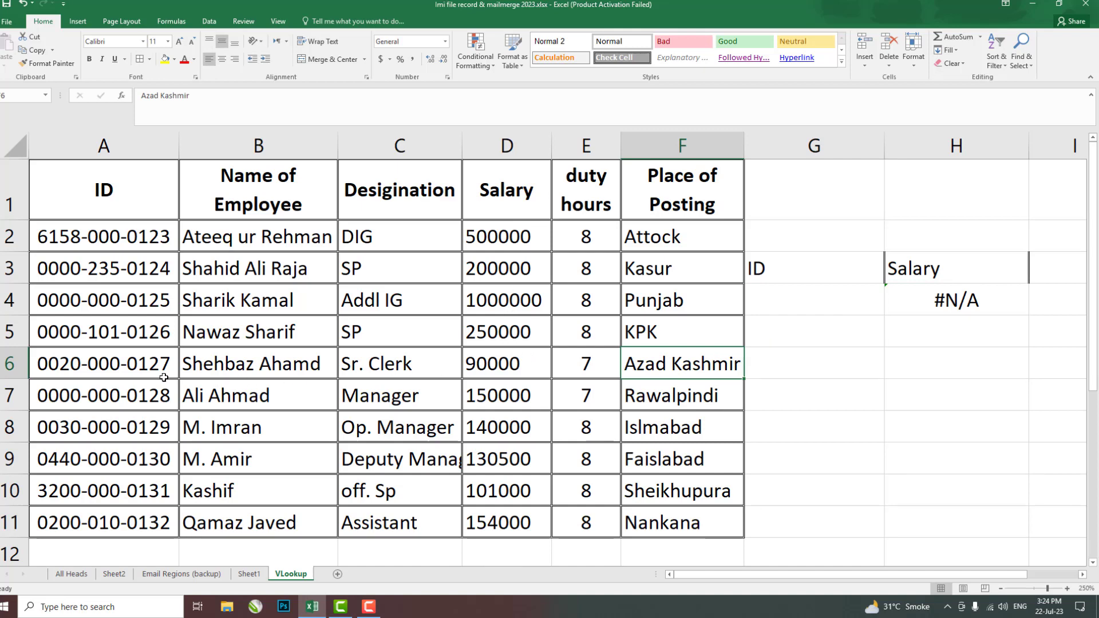
{"action": "left_click", "coordinate": [93, 372]}
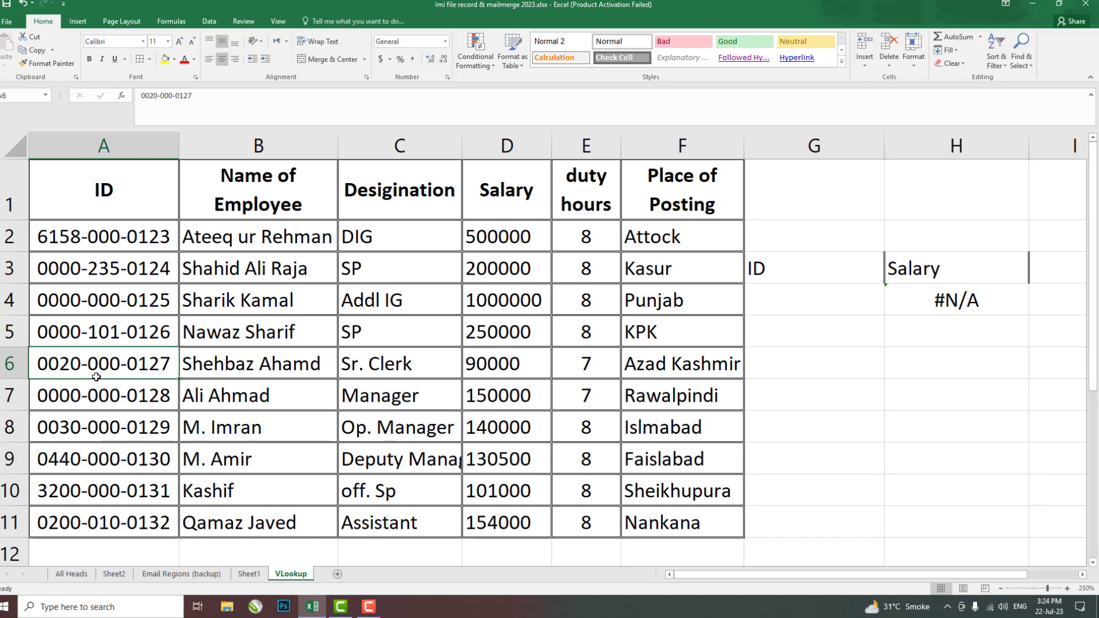
{"action": "key", "text": "ctrl+c"}
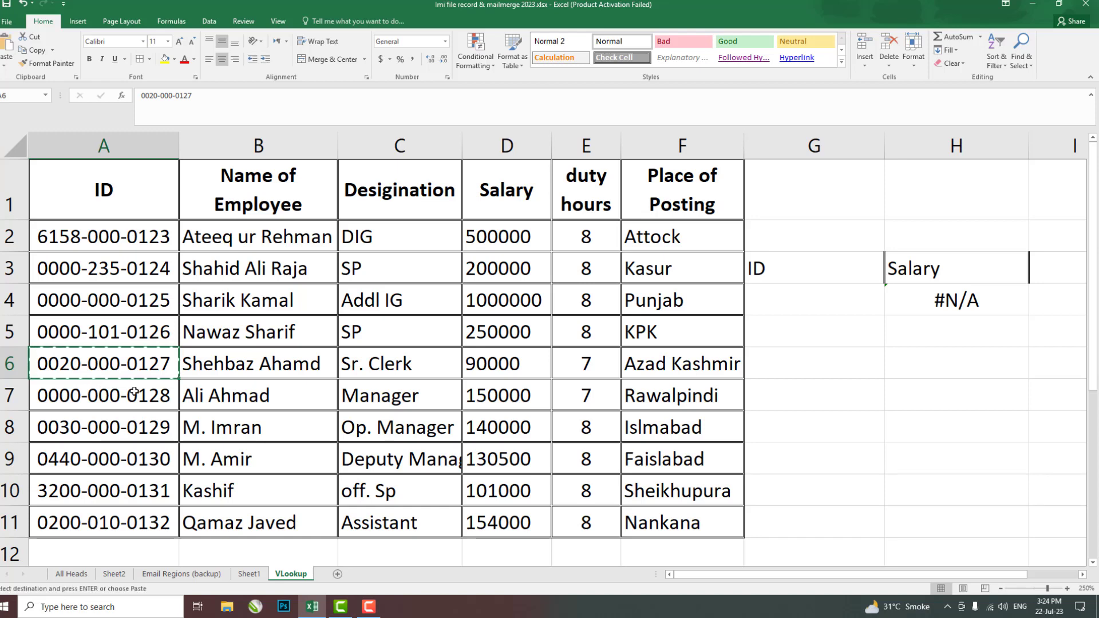
{"action": "left_click", "coordinate": [801, 301]}
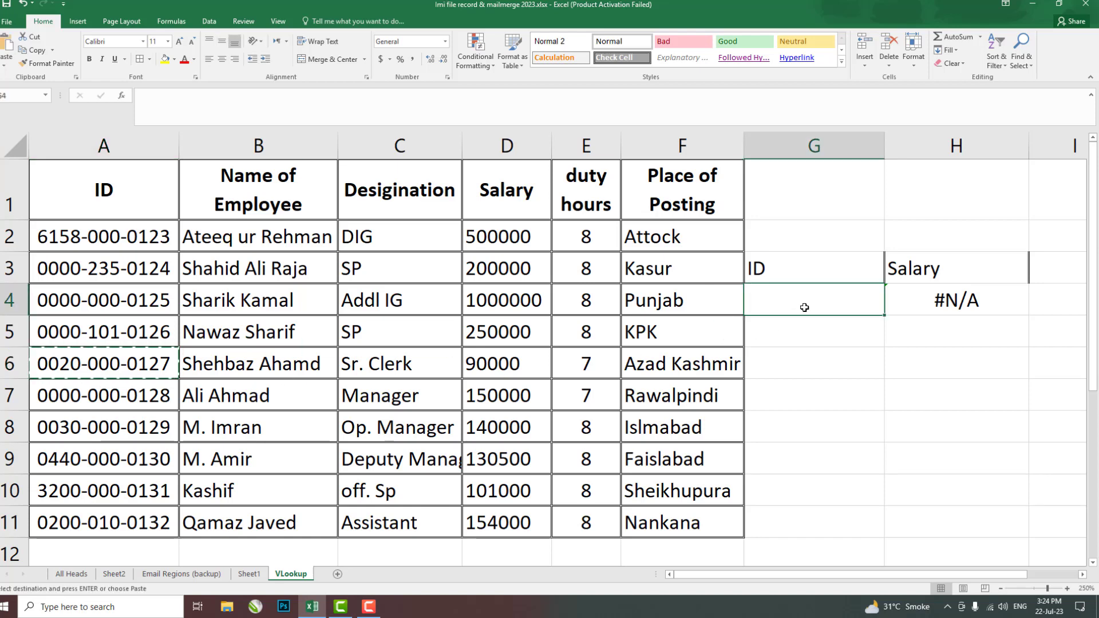
{"action": "key", "text": "ctrl+v"}
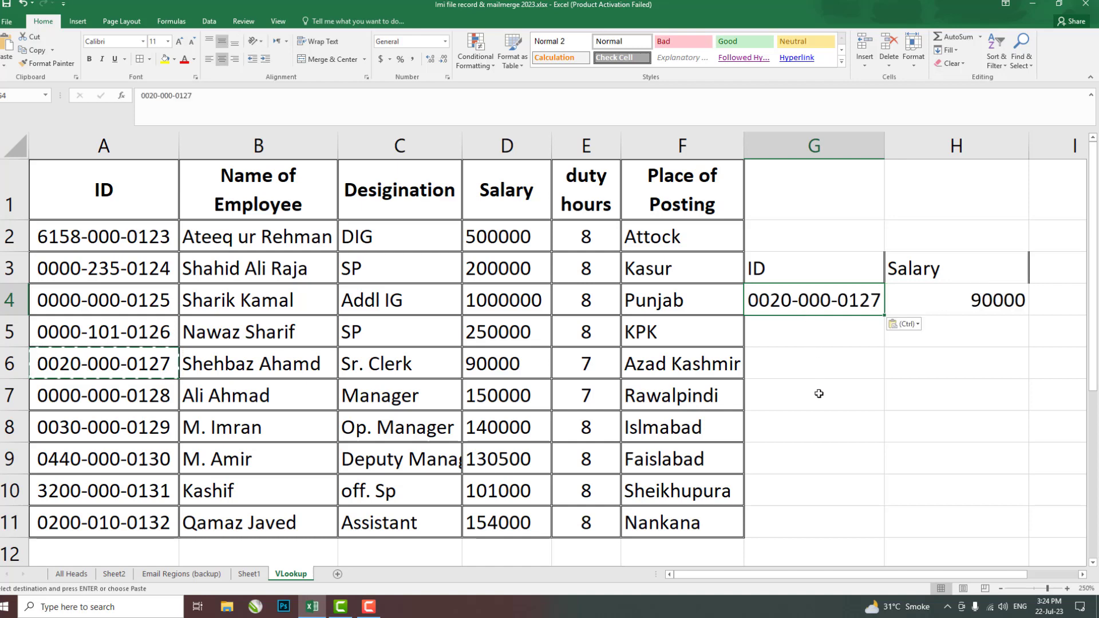
{"action": "left_click", "coordinate": [820, 396]}
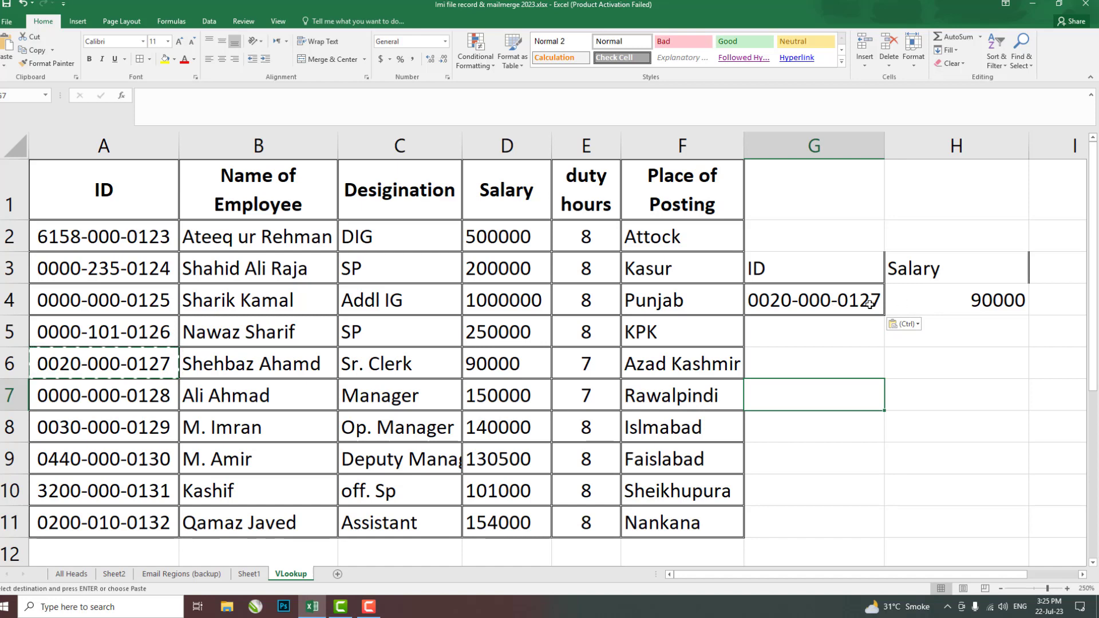
- Paste A3's employee ID into G4 so H4 returns salary 200000
{"action": "left_click", "coordinate": [144, 395]}
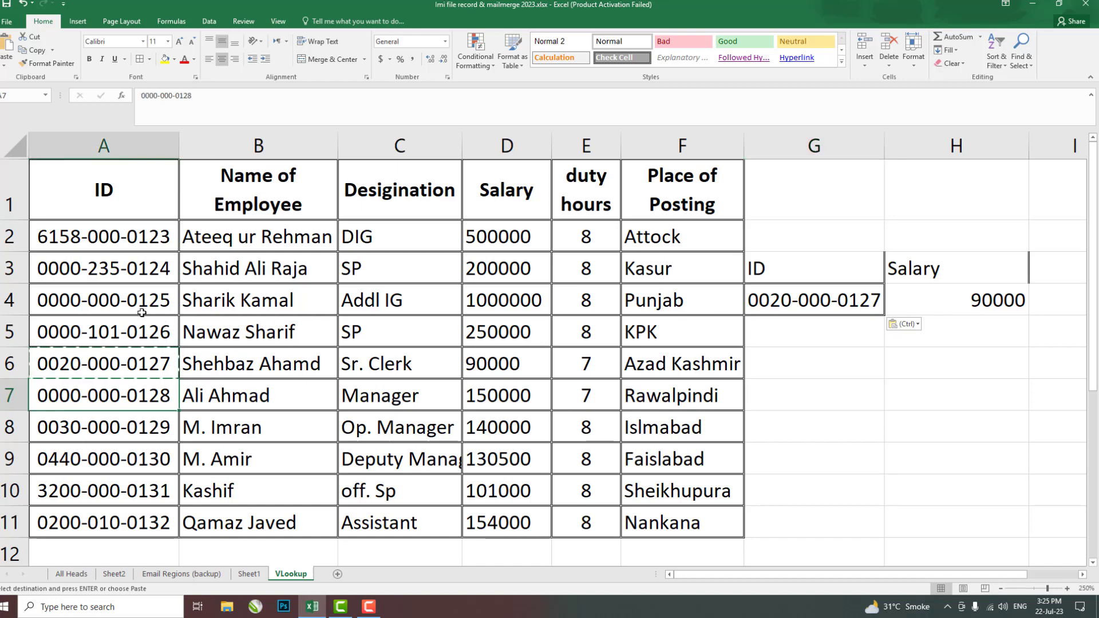
{"action": "left_click", "coordinate": [136, 269]}
{"action": "key", "text": "ctrl+c"}
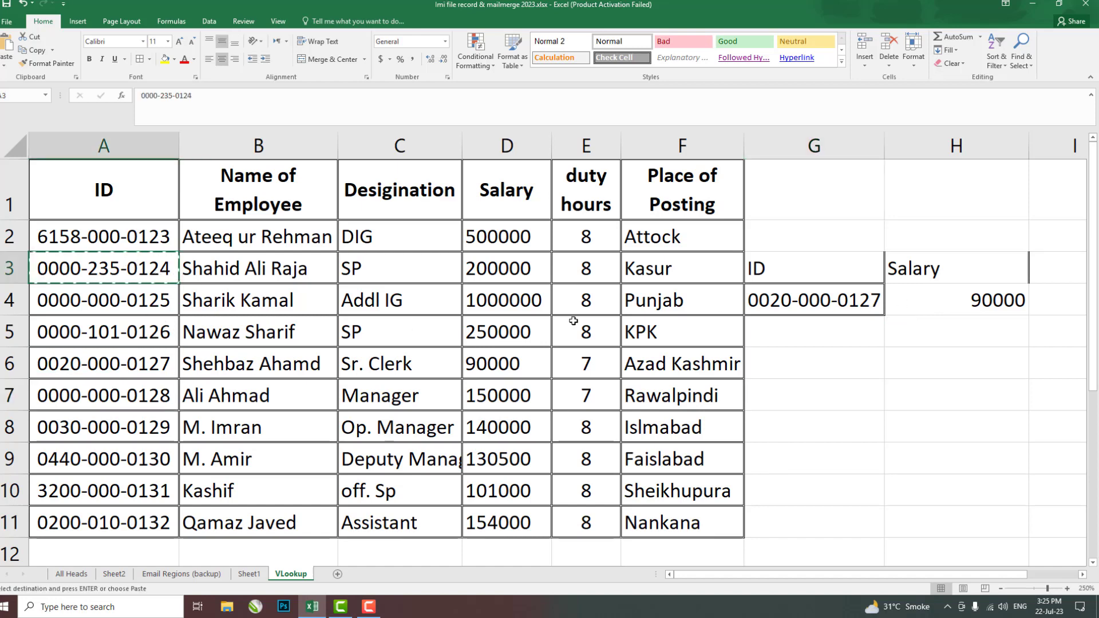
{"action": "left_click", "coordinate": [847, 301]}
{"action": "key", "text": "ctrl+v"}
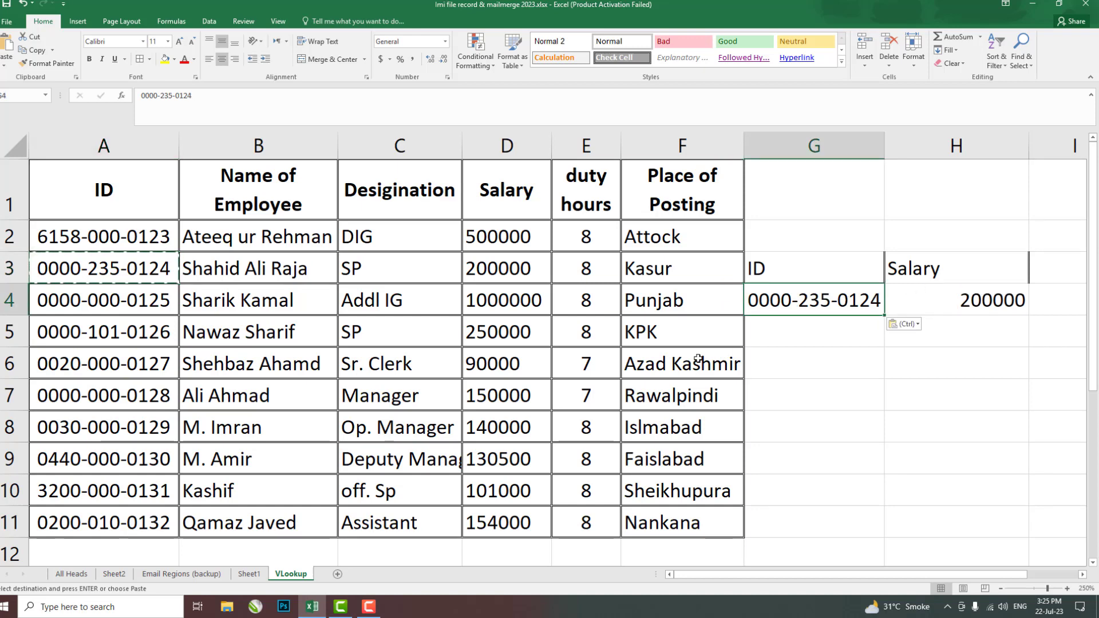
{"action": "key", "text": "Escape"}
{"action": "left_click", "coordinate": [520, 267]}
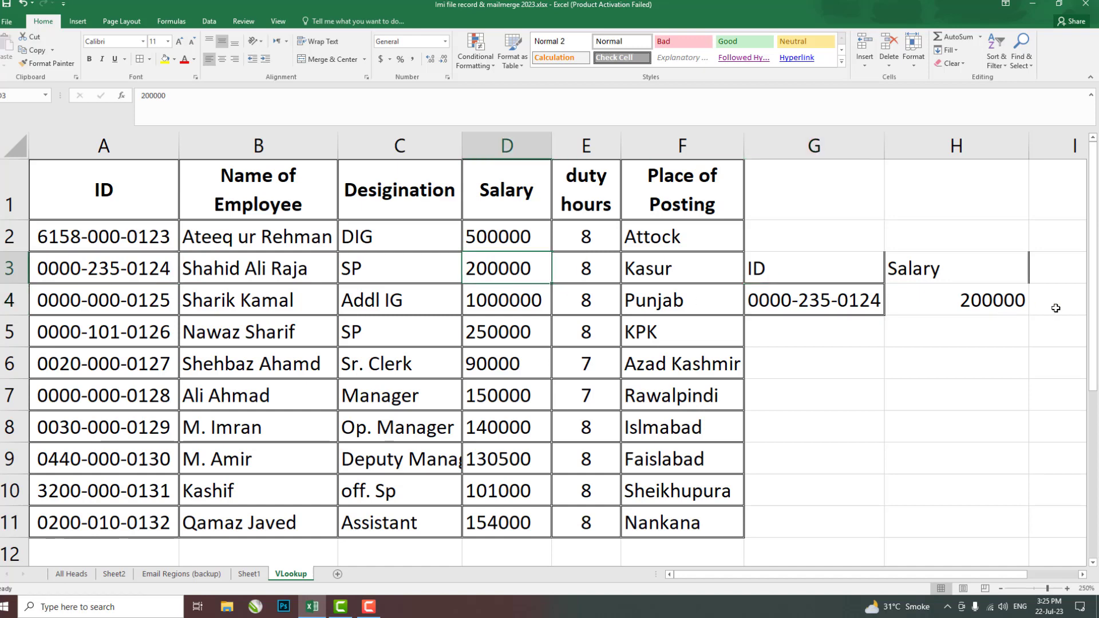
{"action": "left_click", "coordinate": [953, 309]}
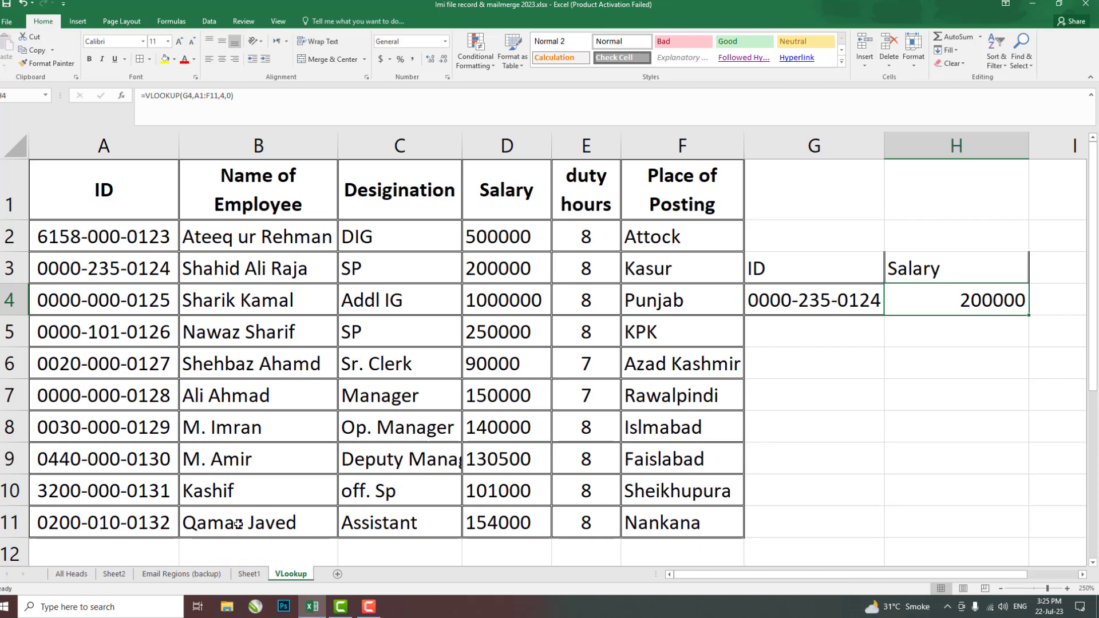
- Start a VLOOKUP in B14 with A14 as the lookup value
{"action": "scroll", "coordinate": [238, 524], "scroll_direction": "down", "scroll_amount": 1}
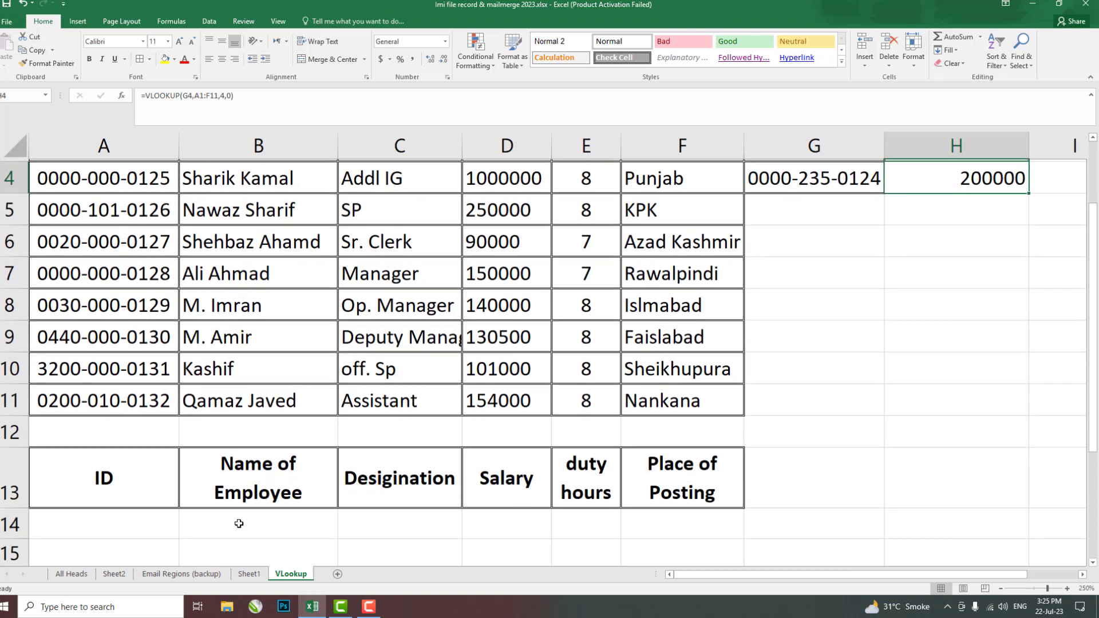
{"action": "scroll", "coordinate": [238, 523], "scroll_direction": "down", "scroll_amount": 1}
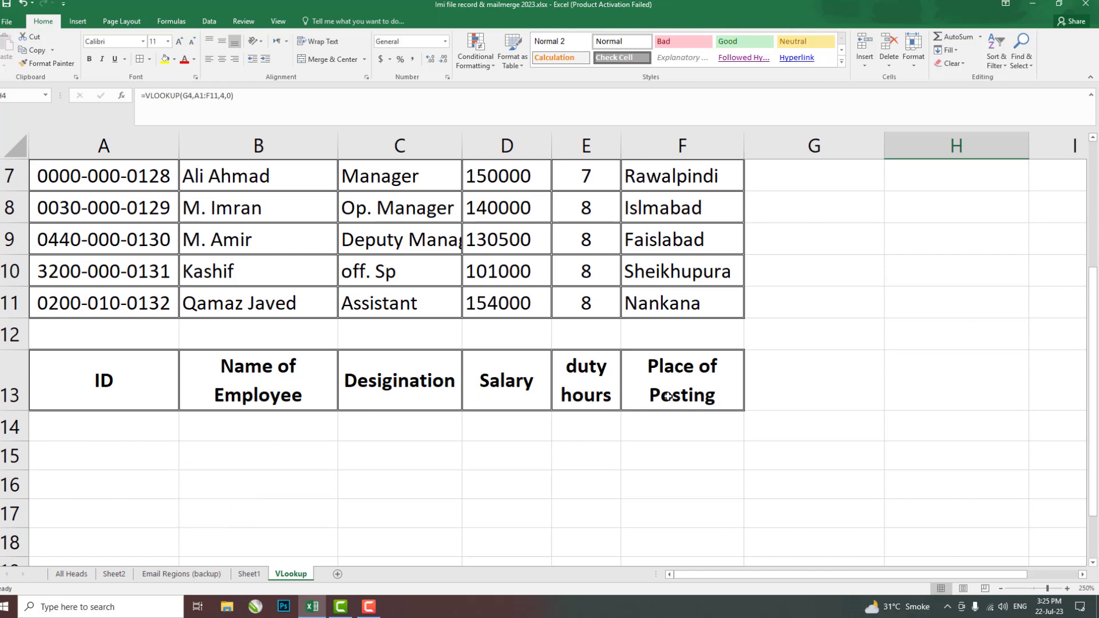
{"action": "left_click", "coordinate": [108, 426]}
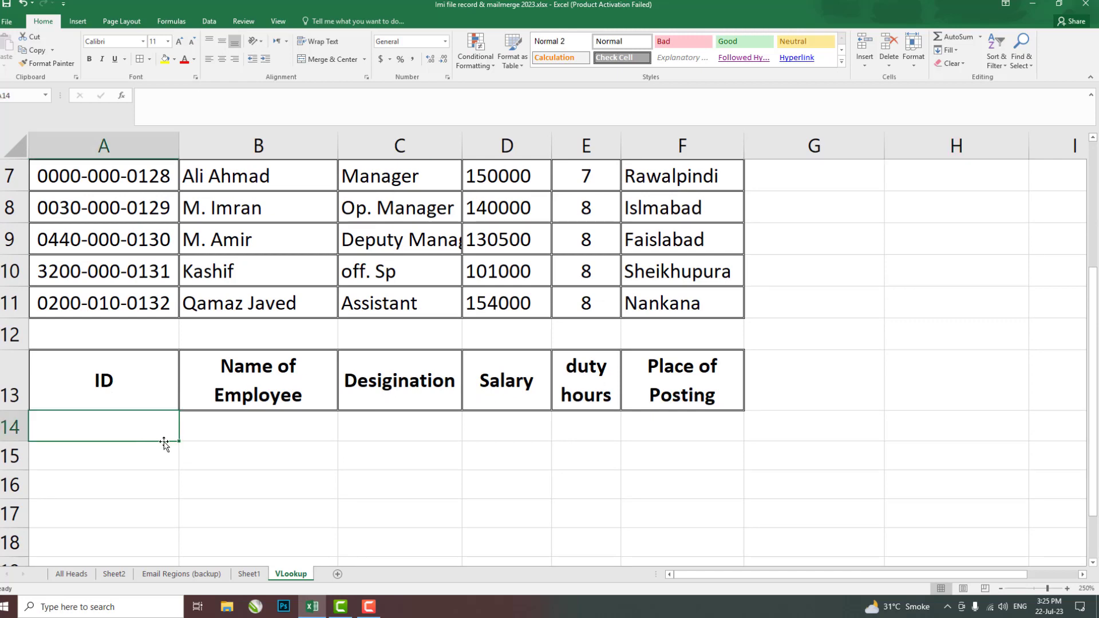
{"action": "left_click", "coordinate": [252, 429]}
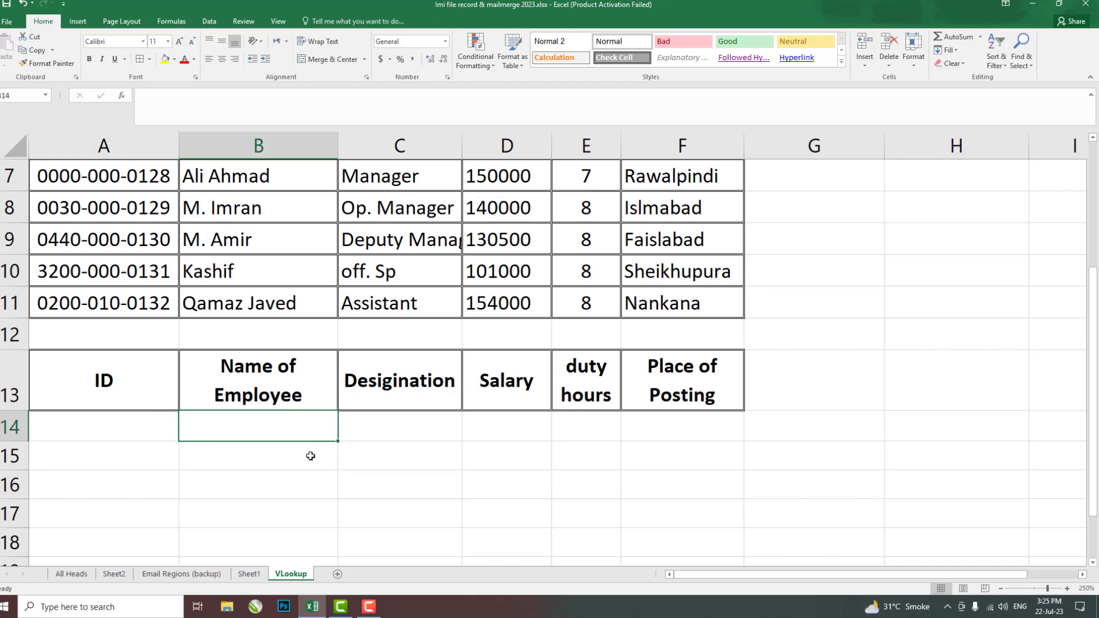
{"action": "scroll", "coordinate": [310, 456], "scroll_direction": "up", "scroll_amount": 1}
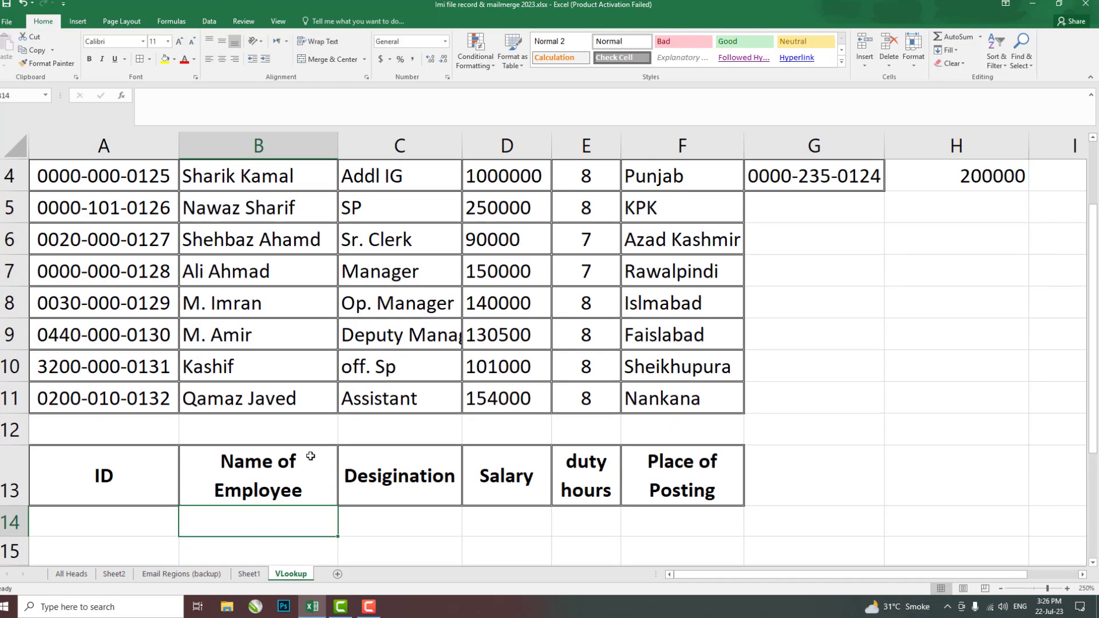
{"action": "type", "text": "="}
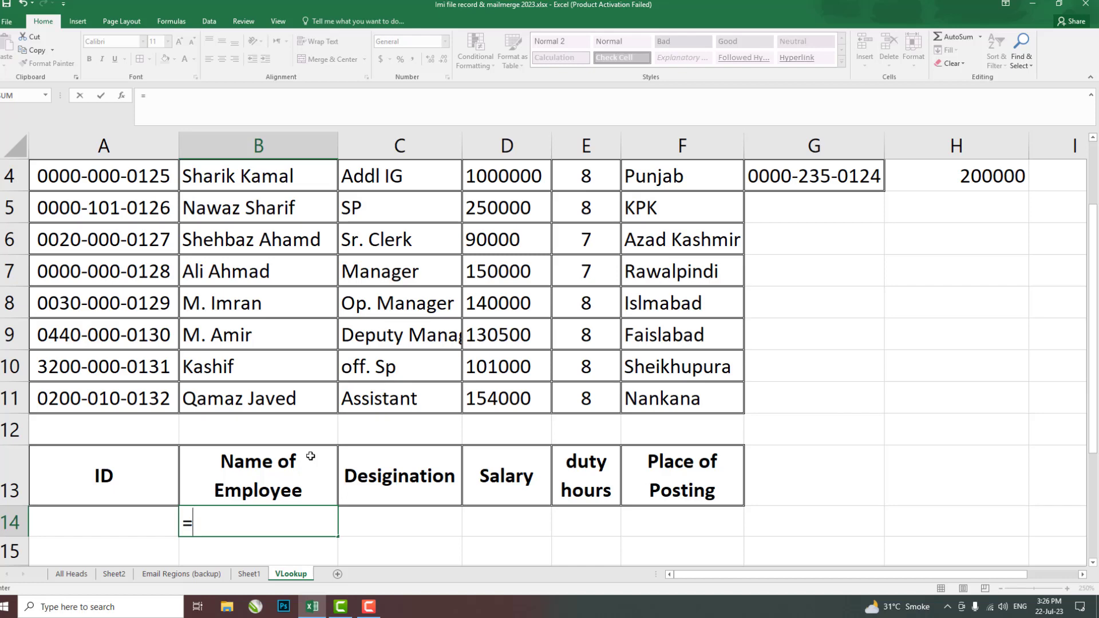
{"action": "type", "text": "Vl"}
{"action": "key", "text": "Tab"}
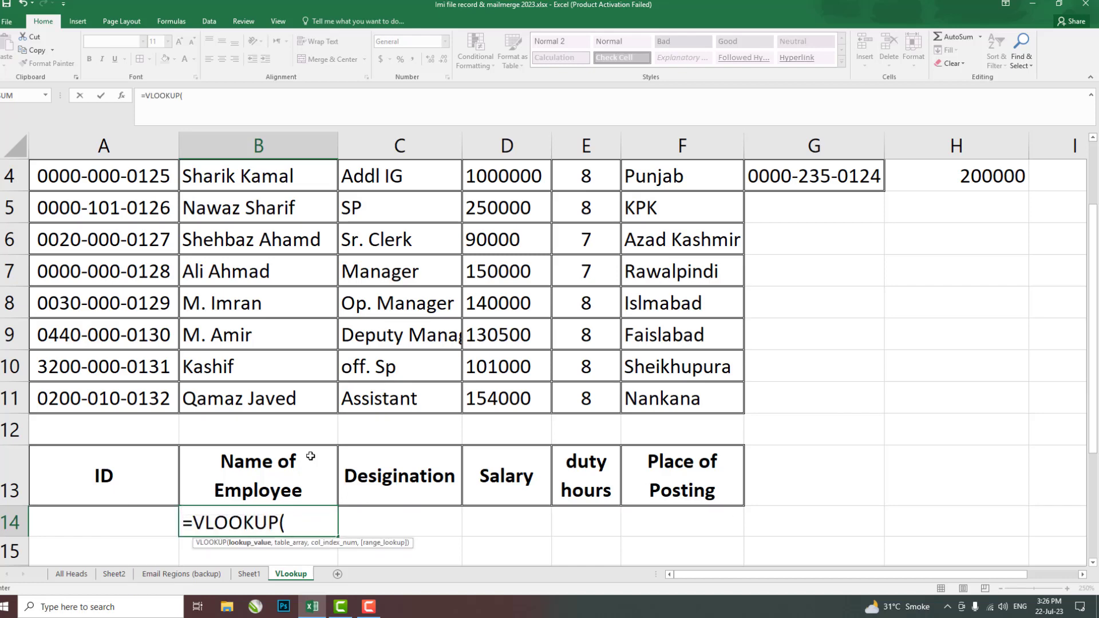
{"action": "left_click", "coordinate": [101, 524]}
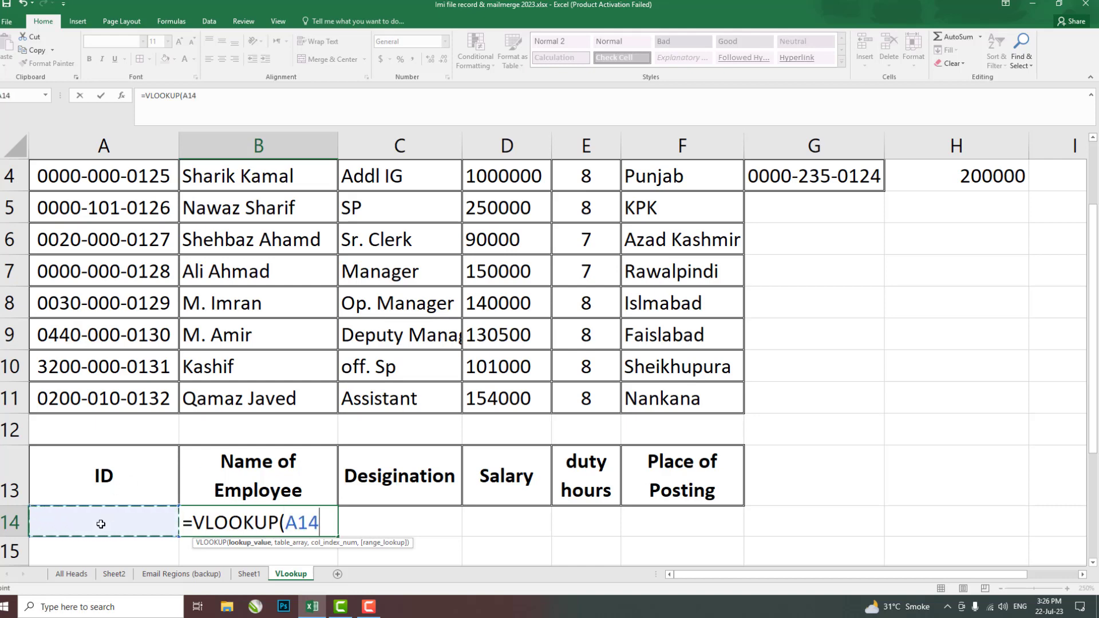
{"action": "type", "text": ","}
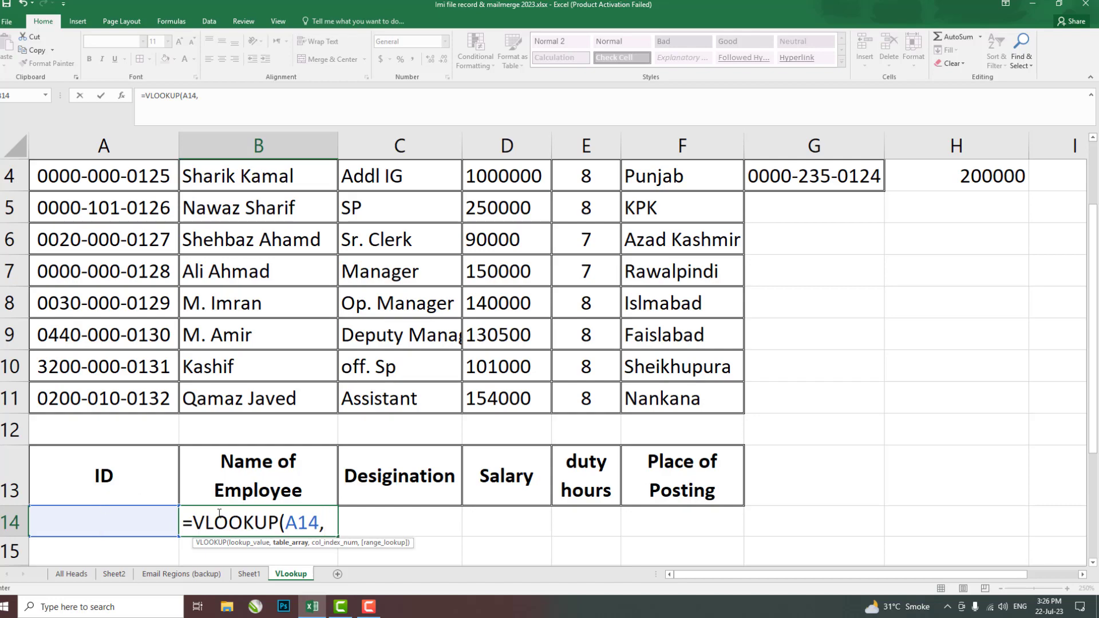
- Finish B14 as =VLOOKUP(A14,A1:F11,2,0), which shows #N/A while A14 is empty
{"action": "scroll", "coordinate": [226, 520], "scroll_direction": "up", "scroll_amount": 1}
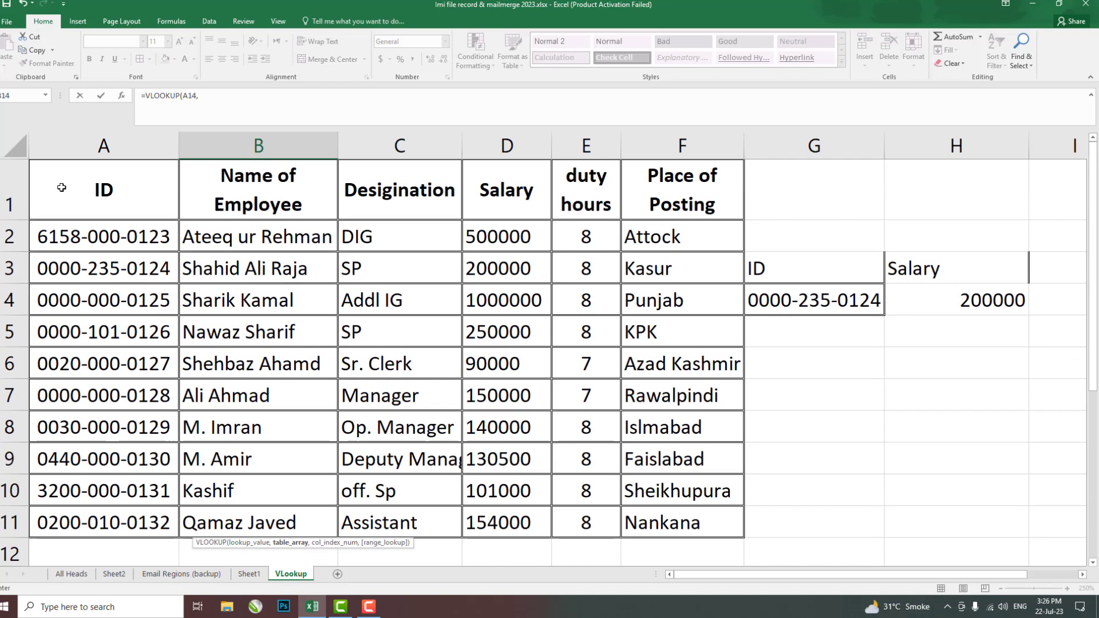
{"action": "mouse_move", "coordinate": [62, 187]}
{"action": "left_mouse_down"}
{"action": "mouse_move", "coordinate": [490, 474]}
{"action": "mouse_move", "coordinate": [692, 526]}
{"action": "left_mouse_up"}
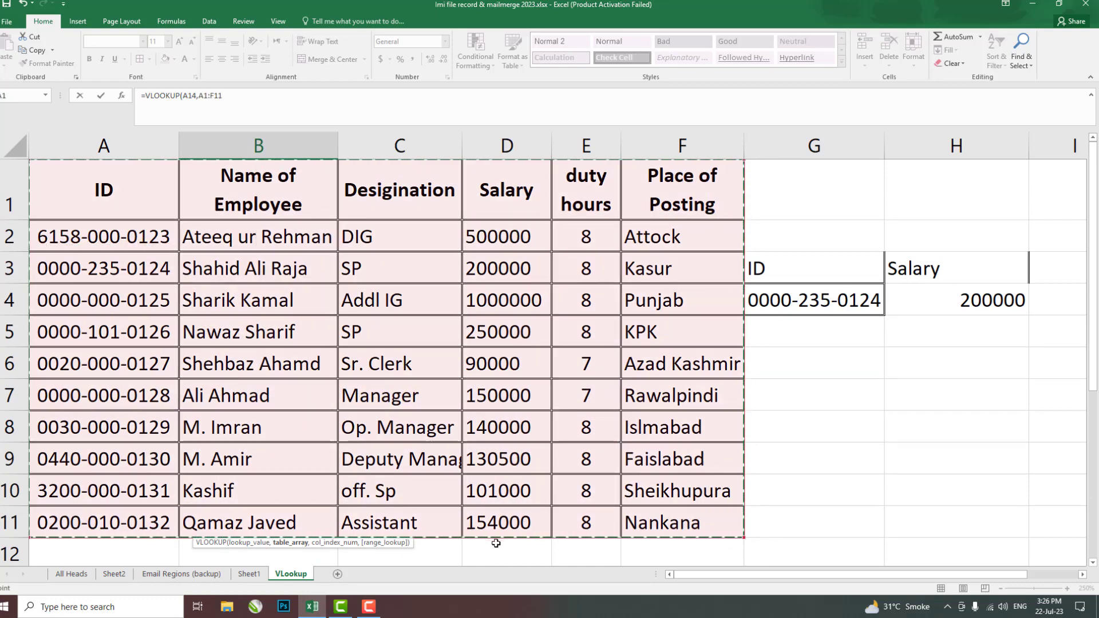
{"action": "scroll", "coordinate": [343, 547], "scroll_direction": "down", "scroll_amount": 2}
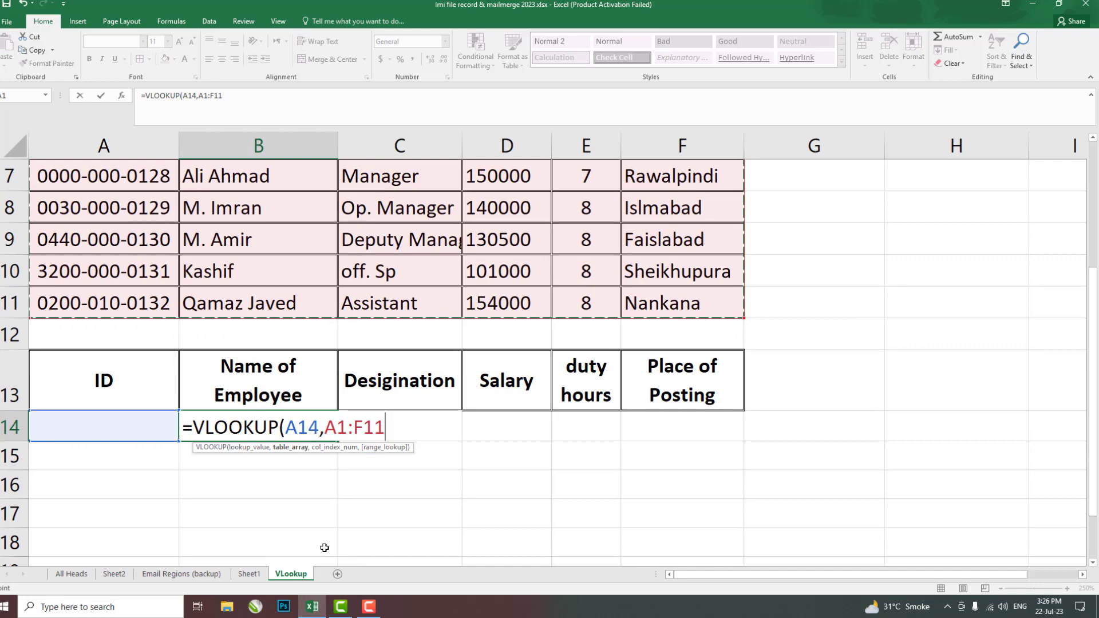
{"action": "type", "text": ","}
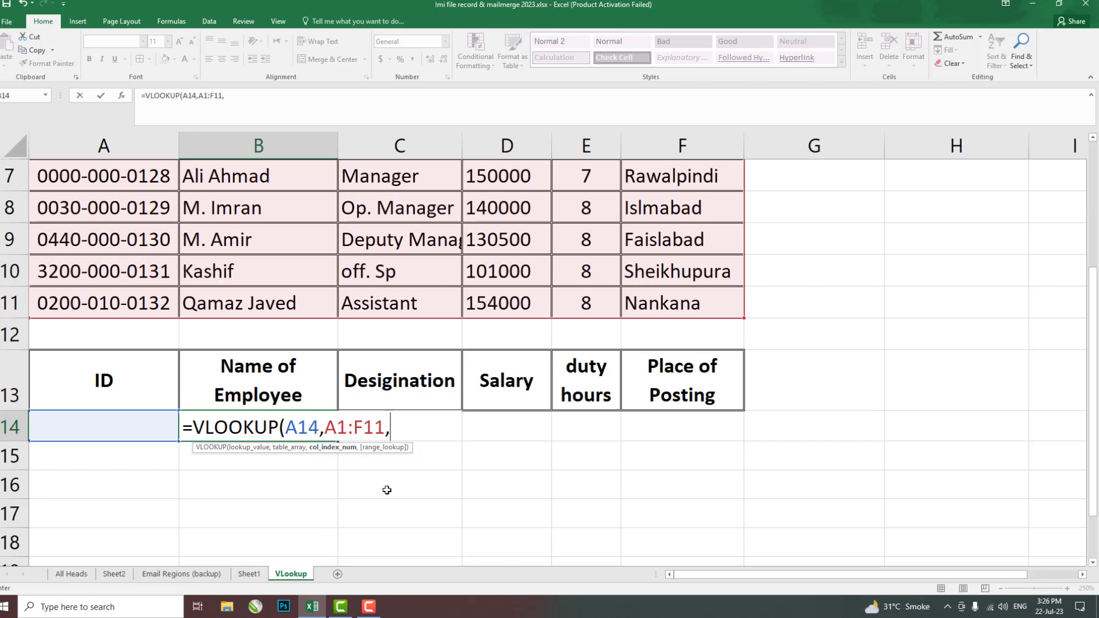
{"action": "scroll", "coordinate": [387, 490], "scroll_direction": "up", "scroll_amount": 1}
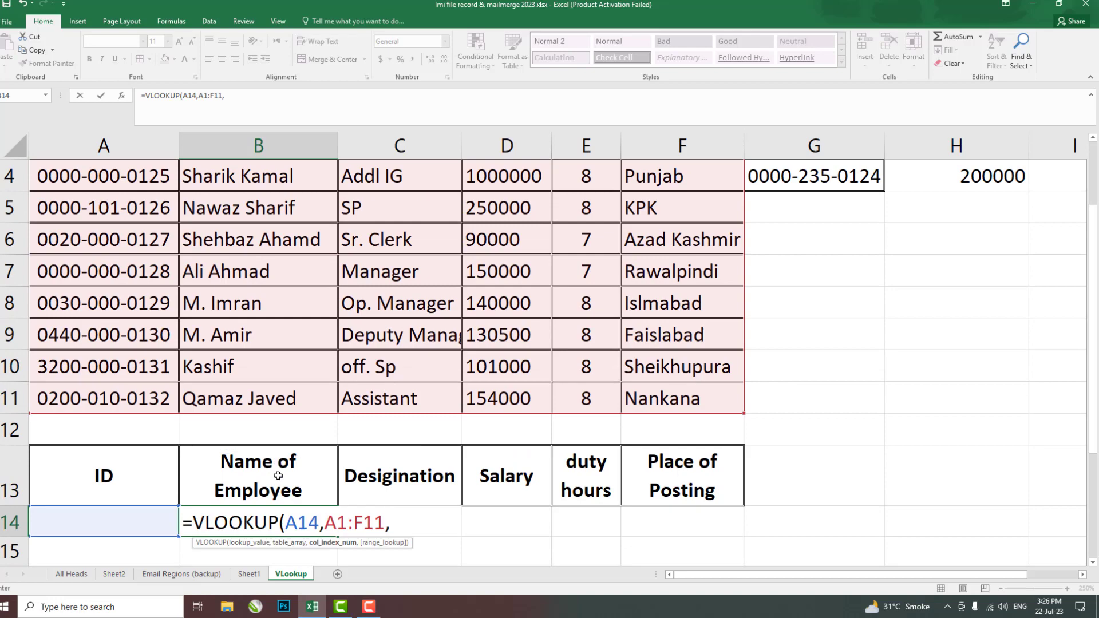
{"action": "scroll", "coordinate": [285, 486], "scroll_direction": "up", "scroll_amount": 1}
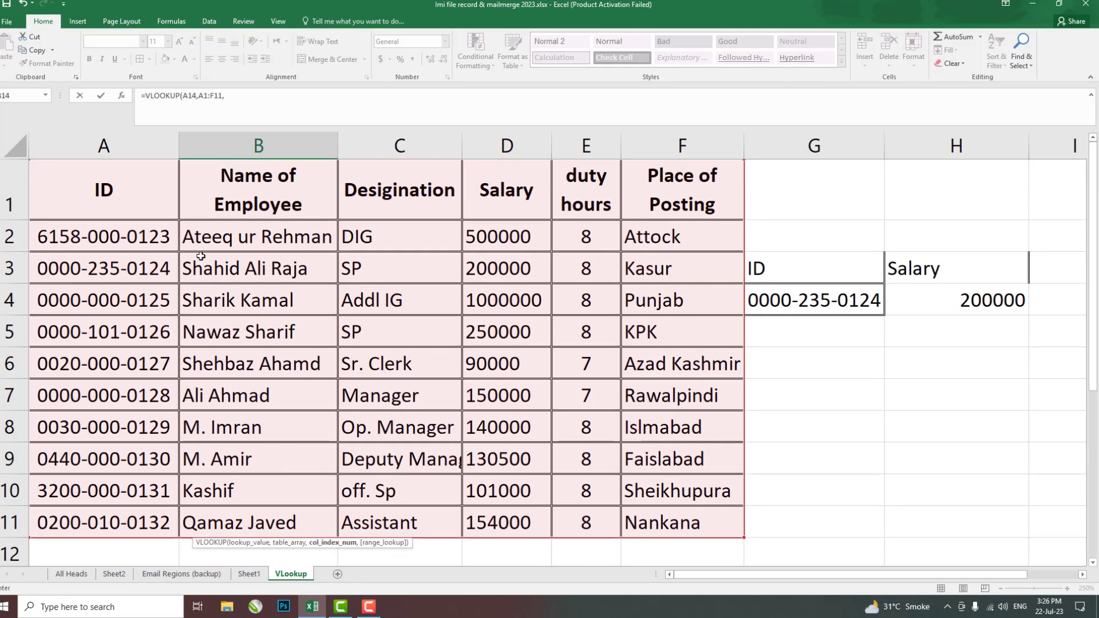
{"action": "scroll", "coordinate": [274, 401], "scroll_direction": "down", "scroll_amount": 1}
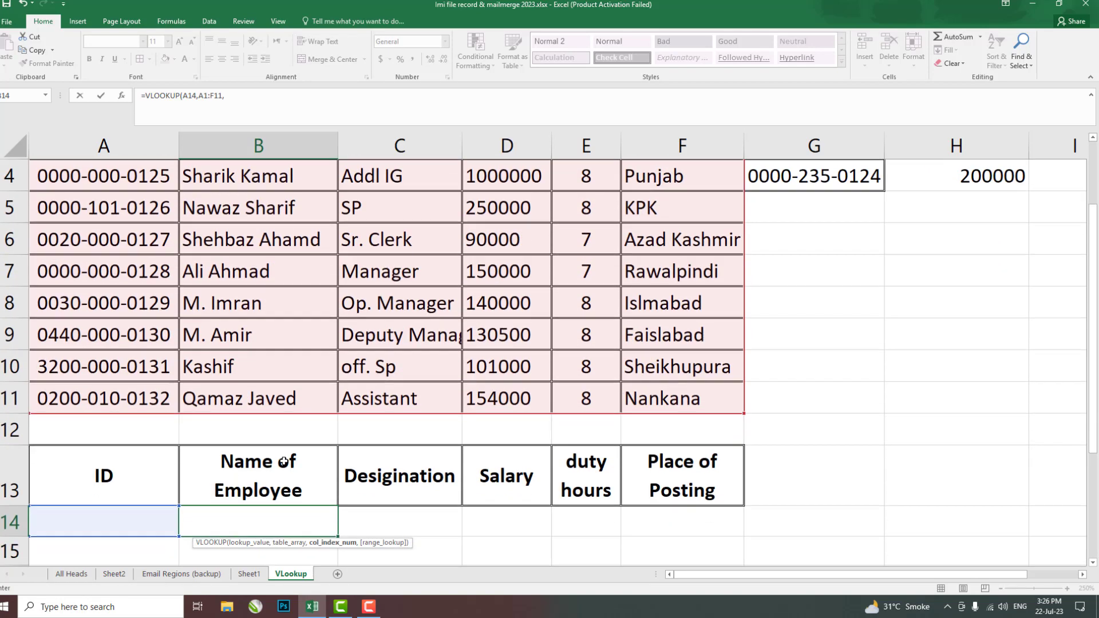
{"action": "scroll", "coordinate": [285, 463], "scroll_direction": "down", "scroll_amount": 1}
{"action": "scroll", "coordinate": [278, 463], "scroll_direction": "down", "scroll_amount": 1}
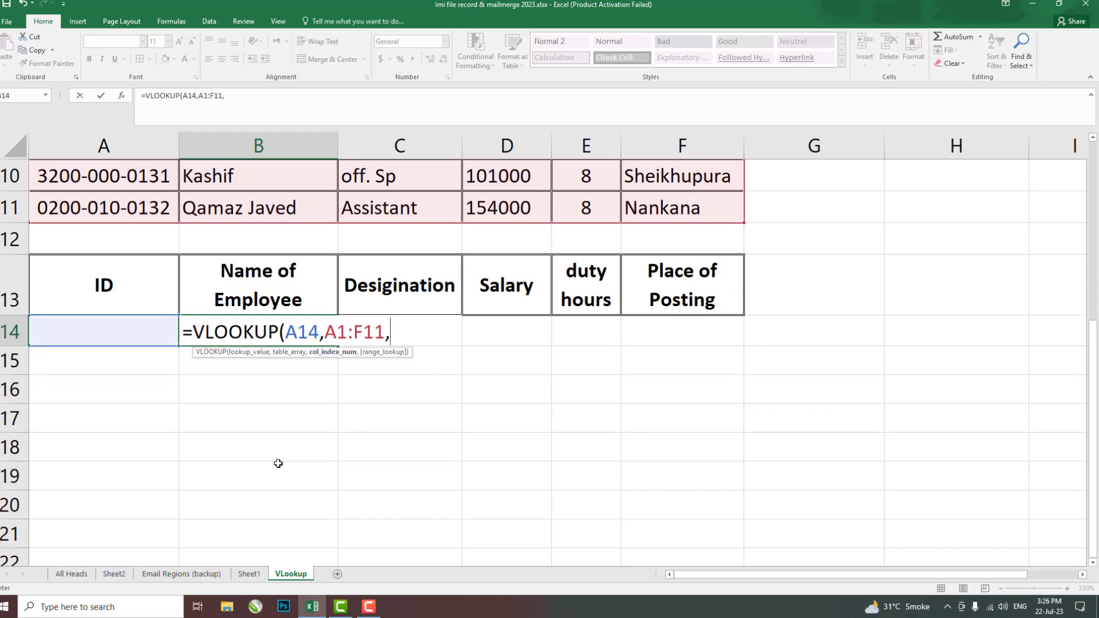
{"action": "type", "text": "2,"}
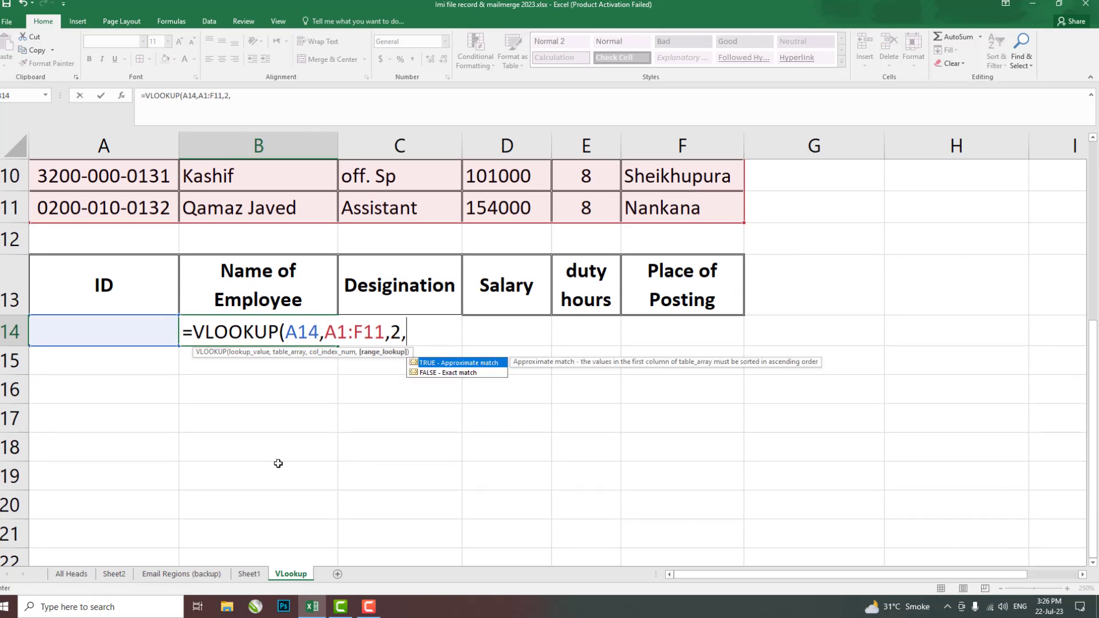
{"action": "type", "text": "0"}
{"action": "type", "text": ")"}
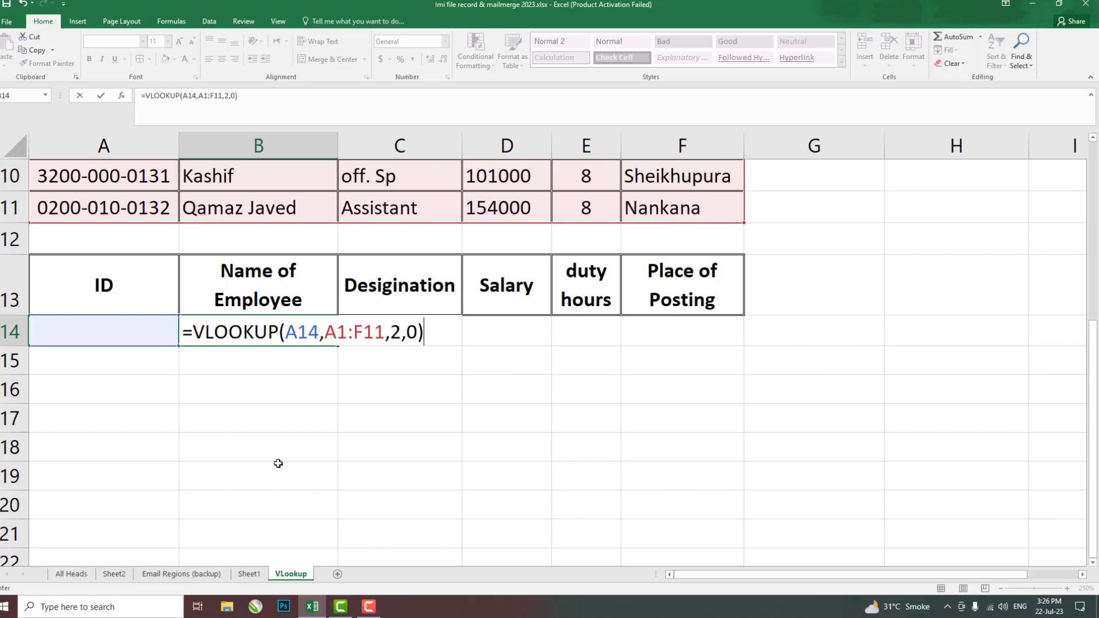
{"action": "key", "text": "Return"}
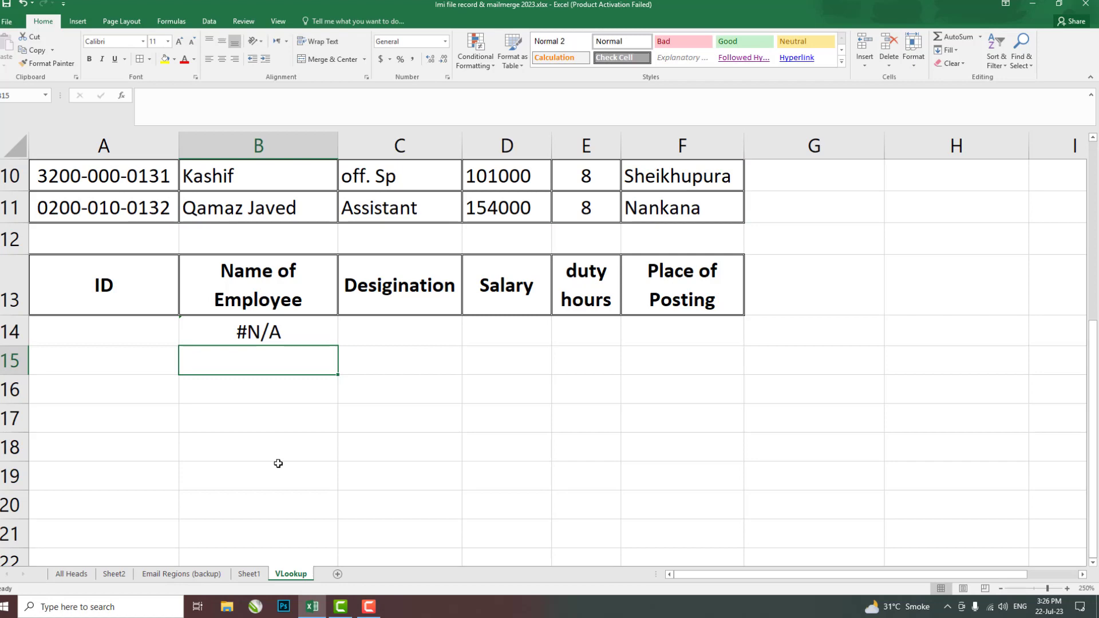
- Copy the employee ID from A9 into A14
{"action": "key", "text": "Up"}
{"action": "key", "text": "Left"}
{"action": "key", "text": "Up"}
{"action": "key", "text": "Up"}
{"action": "key", "text": "Up"}
{"action": "key", "text": "Up"}
{"action": "key", "text": "Up"}
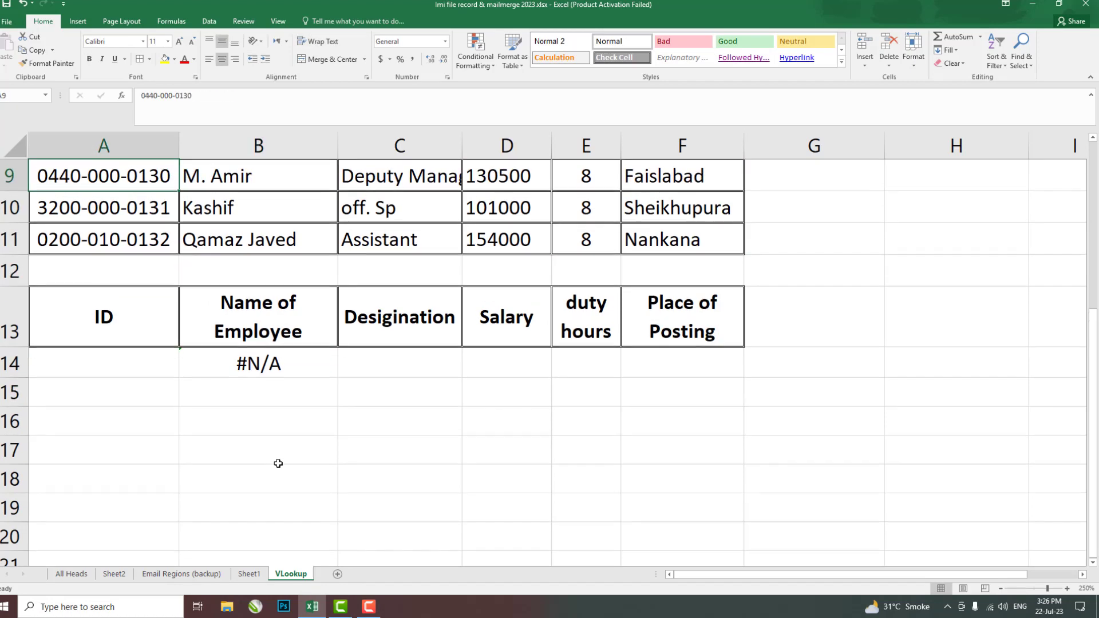
{"action": "scroll", "coordinate": [278, 463], "scroll_direction": "up", "scroll_amount": 1}
{"action": "key", "text": "ctrl+c"}
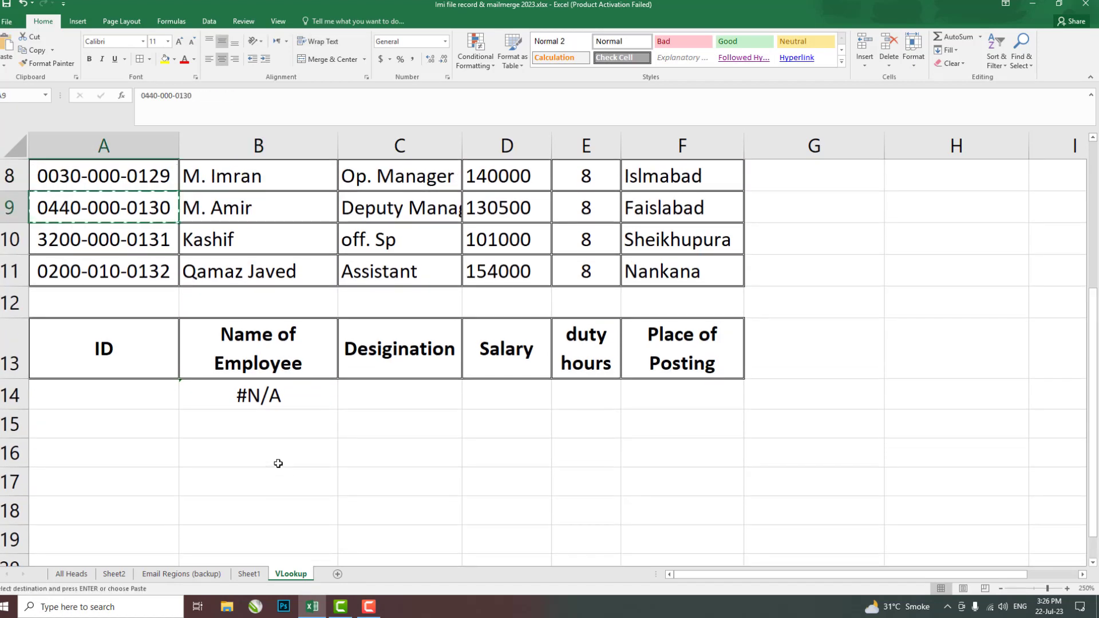
{"action": "key", "text": "Down"}
{"action": "key", "text": "Down"}
{"action": "key", "text": "Down"}
{"action": "key", "text": "Down"}
{"action": "key", "text": "Down"}
{"action": "key", "text": "Down"}
{"action": "key", "text": "Up"}
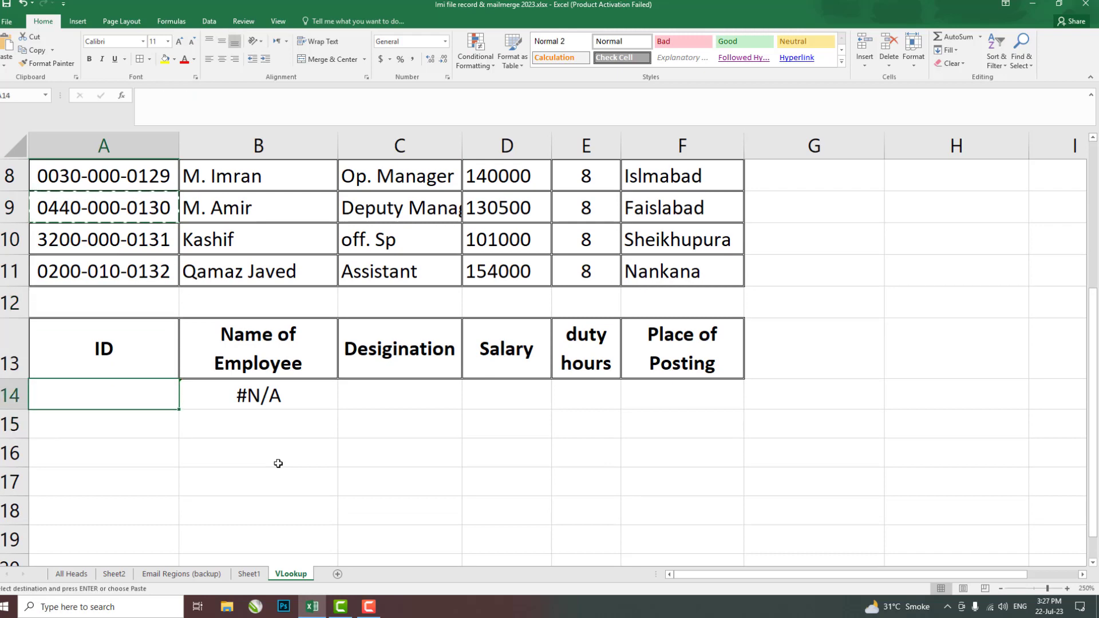
{"action": "key", "text": "ctrl+v"}
- Check B14's lookup formula, then clear it
{"action": "key", "text": "Right"}
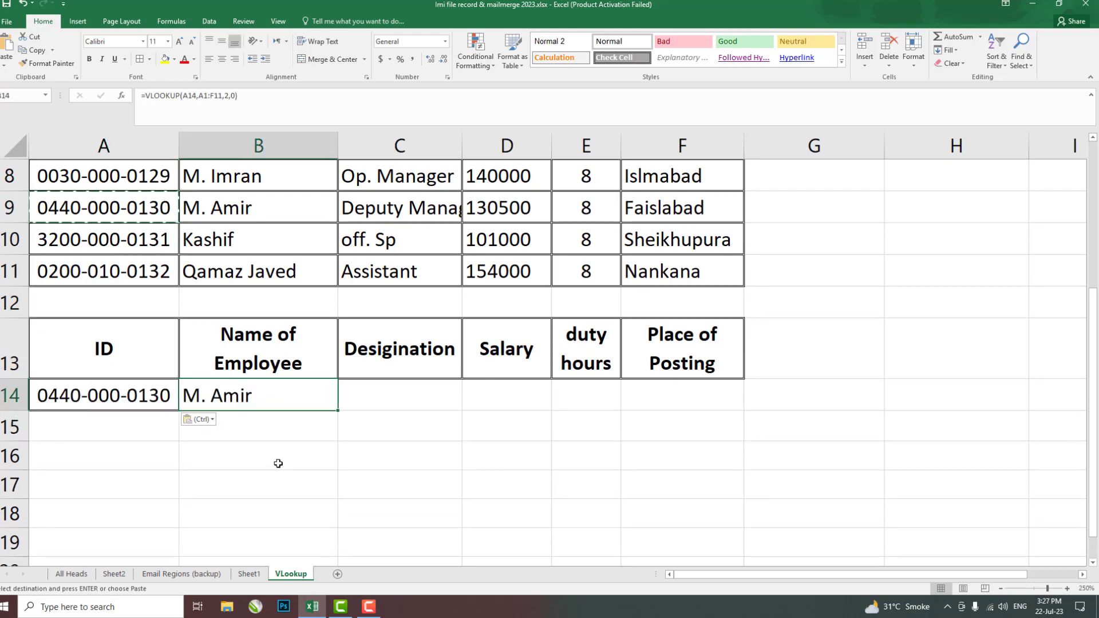
{"action": "key", "text": "Right"}
{"action": "key", "text": "Left"}
{"action": "scroll", "coordinate": [278, 464], "scroll_direction": "up", "scroll_amount": 1}
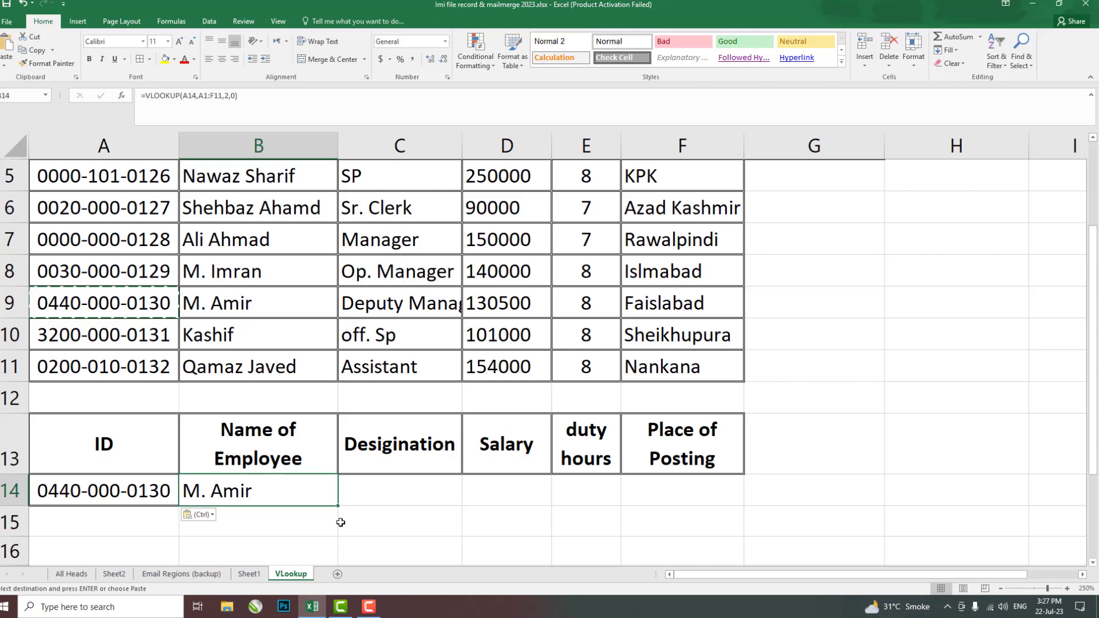
{"action": "key", "text": "Delete"}
- Enter column numbers 2, 3, 4, 5 and 6 into B12:F12 above the headers
{"action": "key", "text": "Up"}
{"action": "key", "text": "Up"}
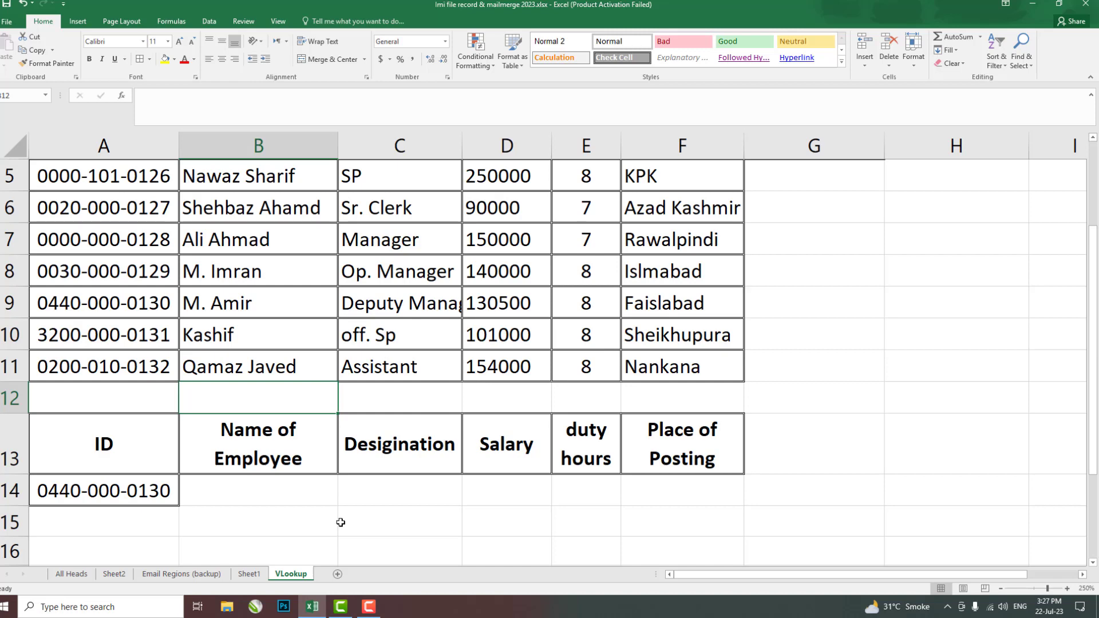
{"action": "key", "text": "Left"}
{"action": "key", "text": "Right"}
{"action": "type", "text": "2"}
{"action": "key", "text": "Right"}
{"action": "type", "text": "3"}
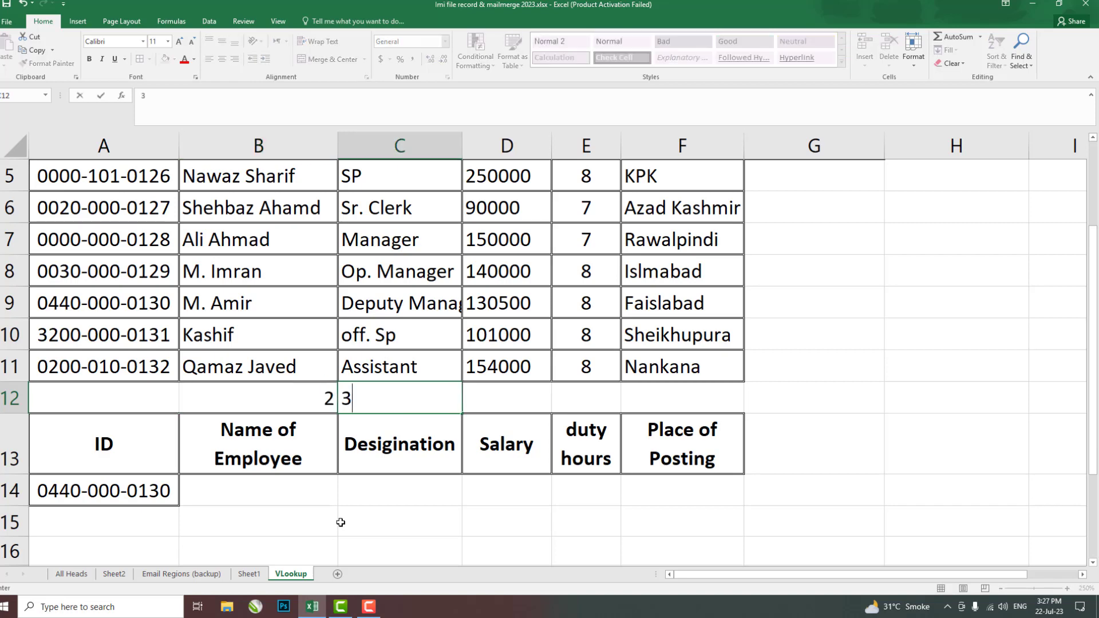
{"action": "key", "text": "Right"}
{"action": "type", "text": "4"}
{"action": "key", "text": "Right"}
{"action": "type", "text": "5"}
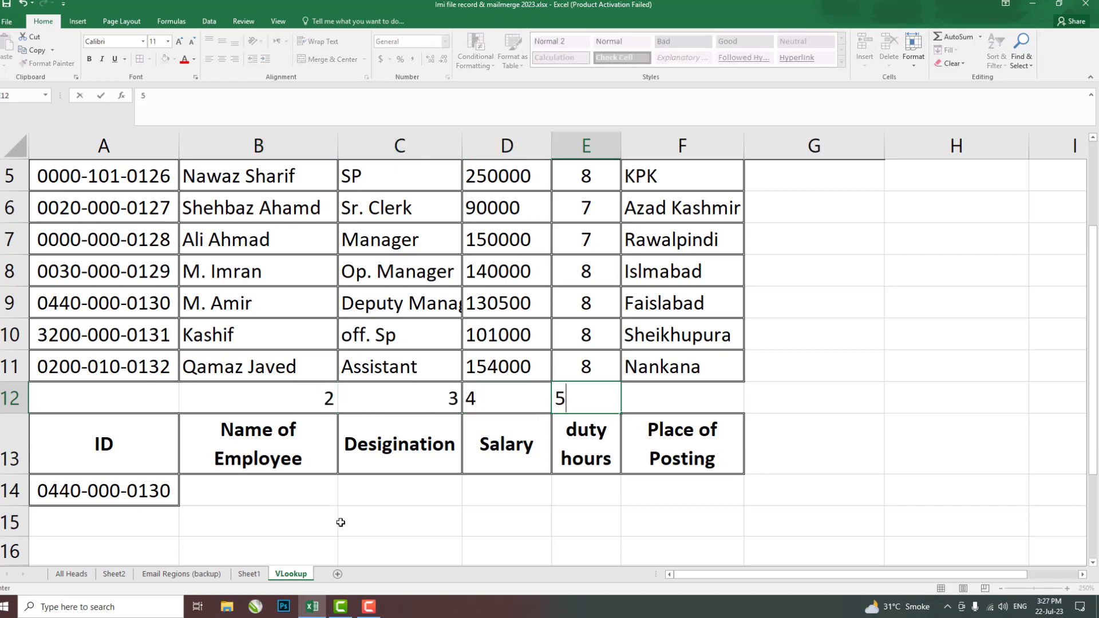
{"action": "key", "text": "Right"}
{"action": "type", "text": "6"}
{"action": "key", "text": "Right"}
{"action": "key", "text": "Left"}
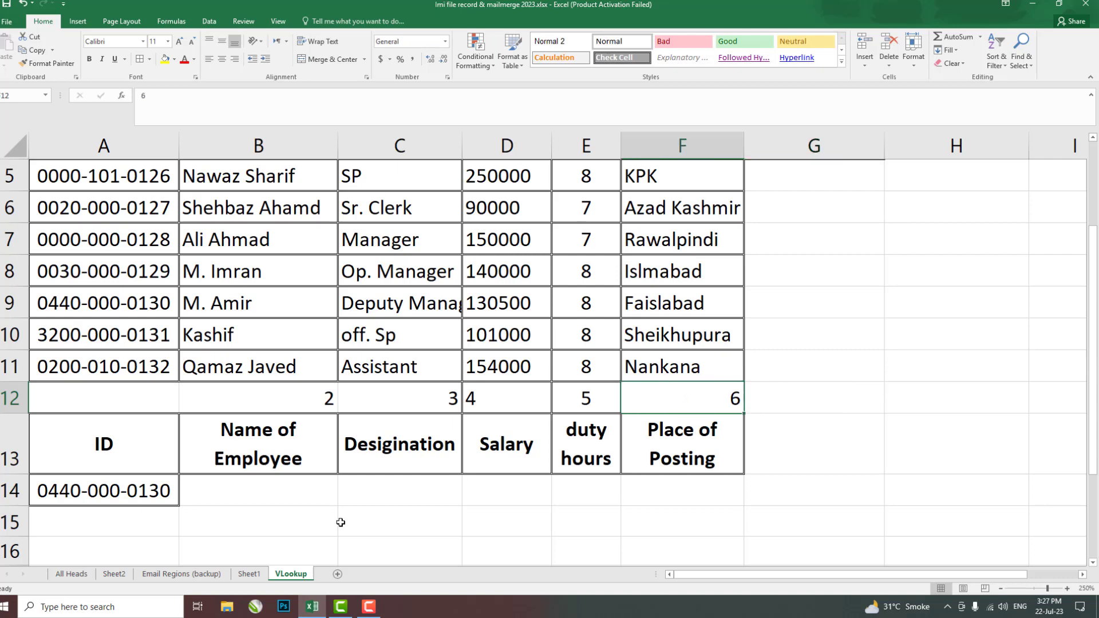
{"action": "key", "text": "Down"}
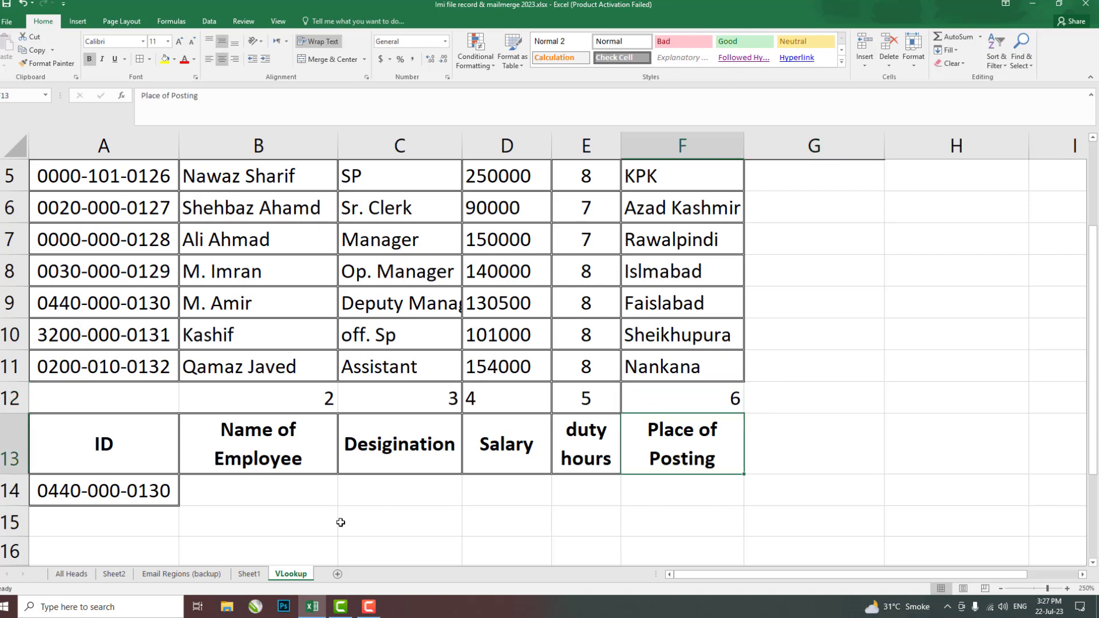
{"action": "key", "text": "Down"}
{"action": "key", "text": "Left"}
{"action": "key", "text": "Left"}
{"action": "key", "text": "Left"}
{"action": "key", "text": "Left"}
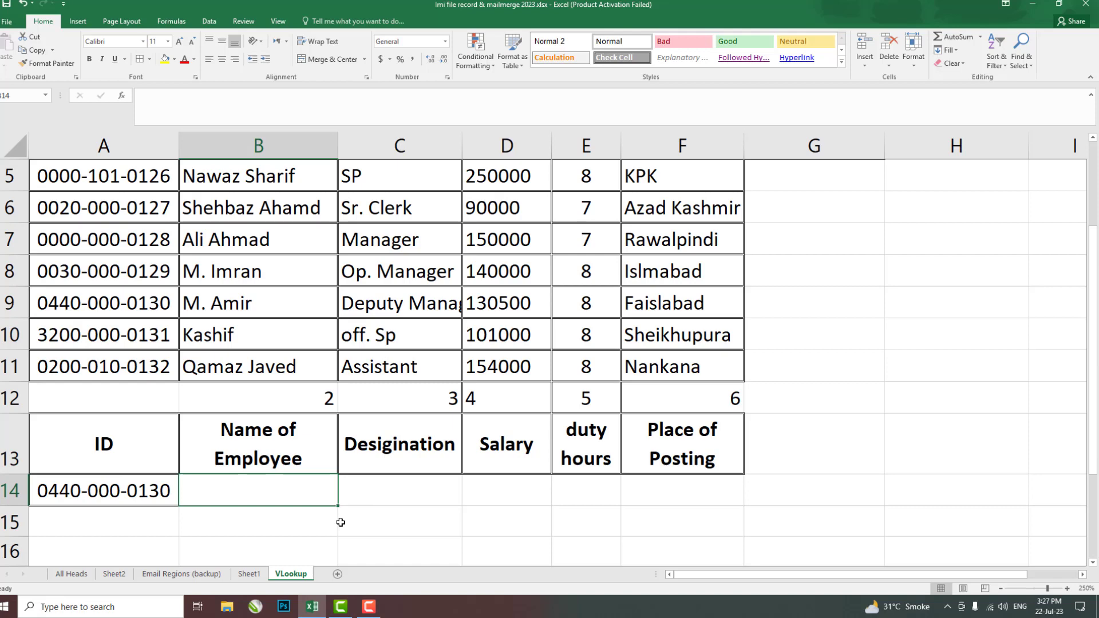
- Rebuild B14 as =VLOOKUP(A14,A1:F11,B12,0), taking the column index from B12
{"action": "type", "text": "="}
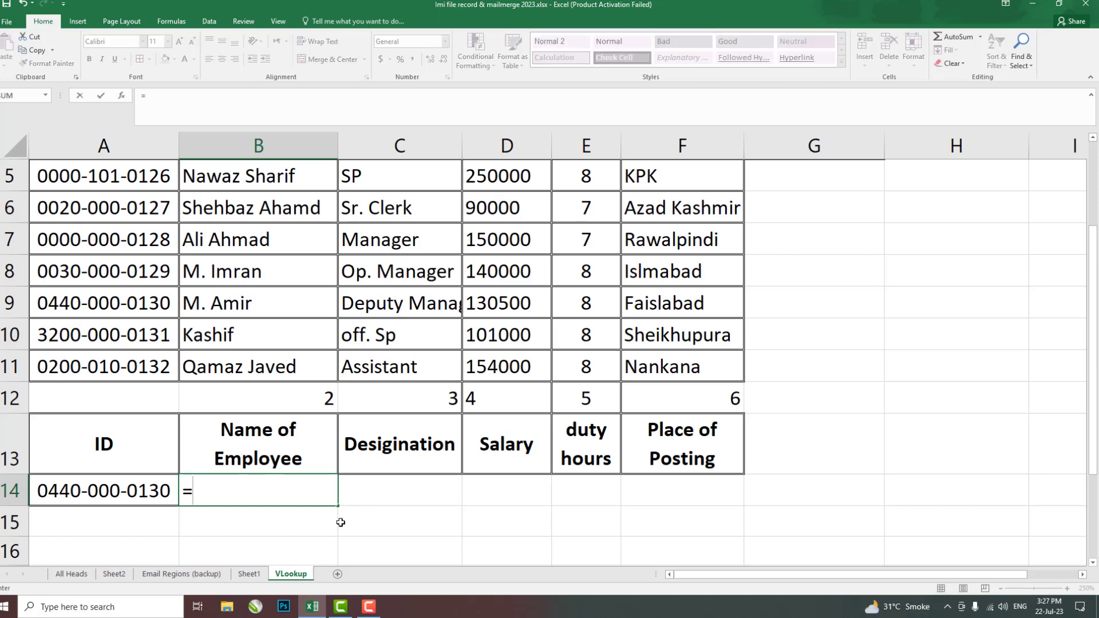
{"action": "type", "text": "vl"}
{"action": "key", "text": "Tab"}
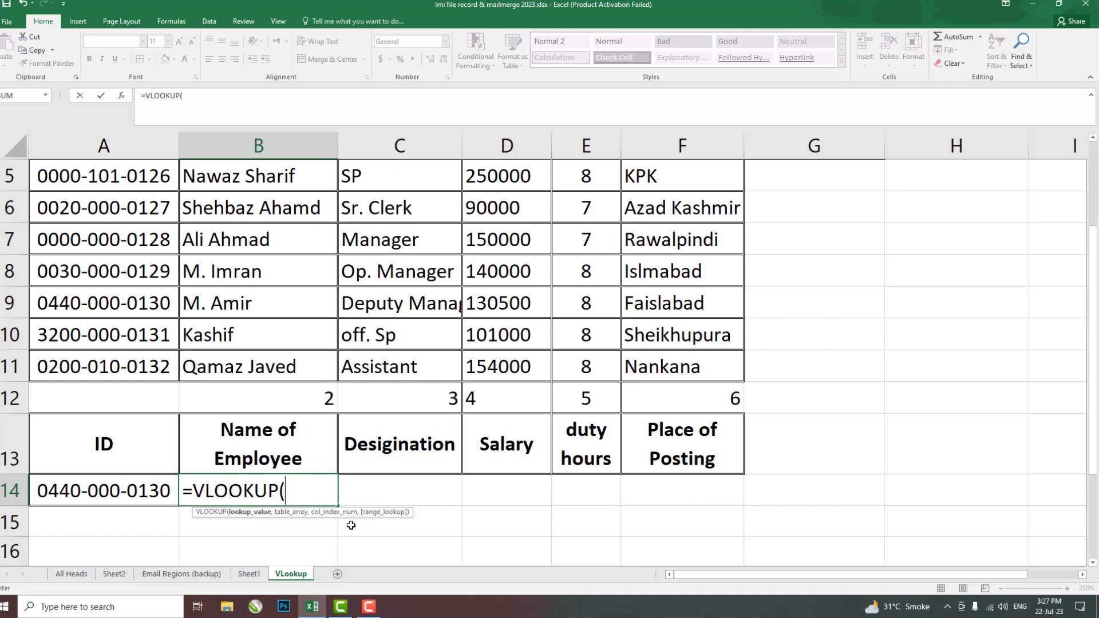
{"action": "left_click", "coordinate": [121, 491]}
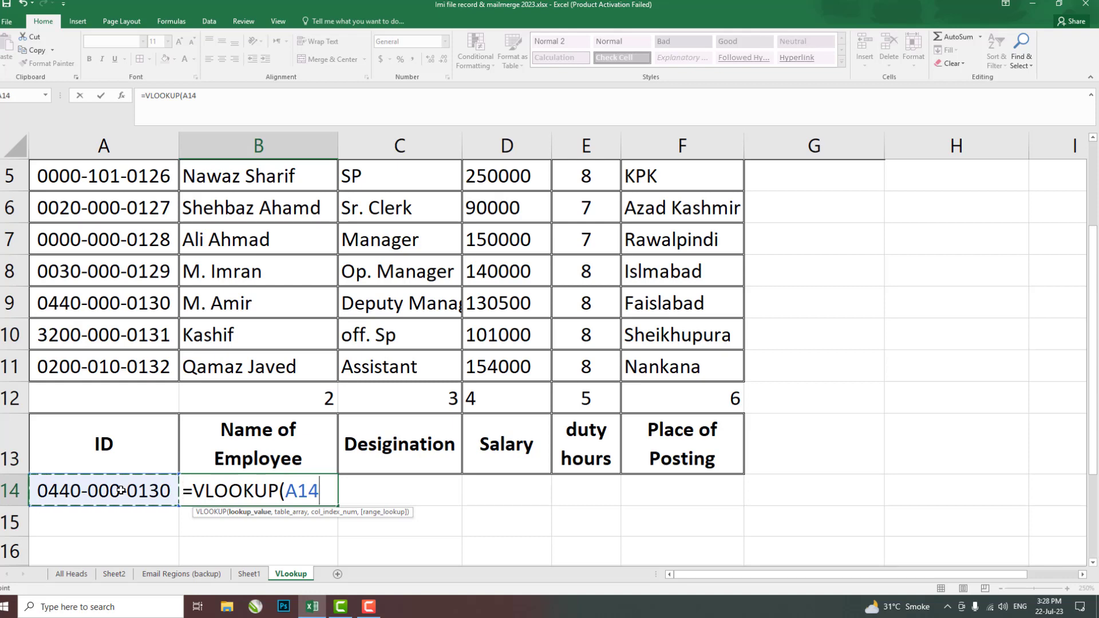
{"action": "type", "text": ","}
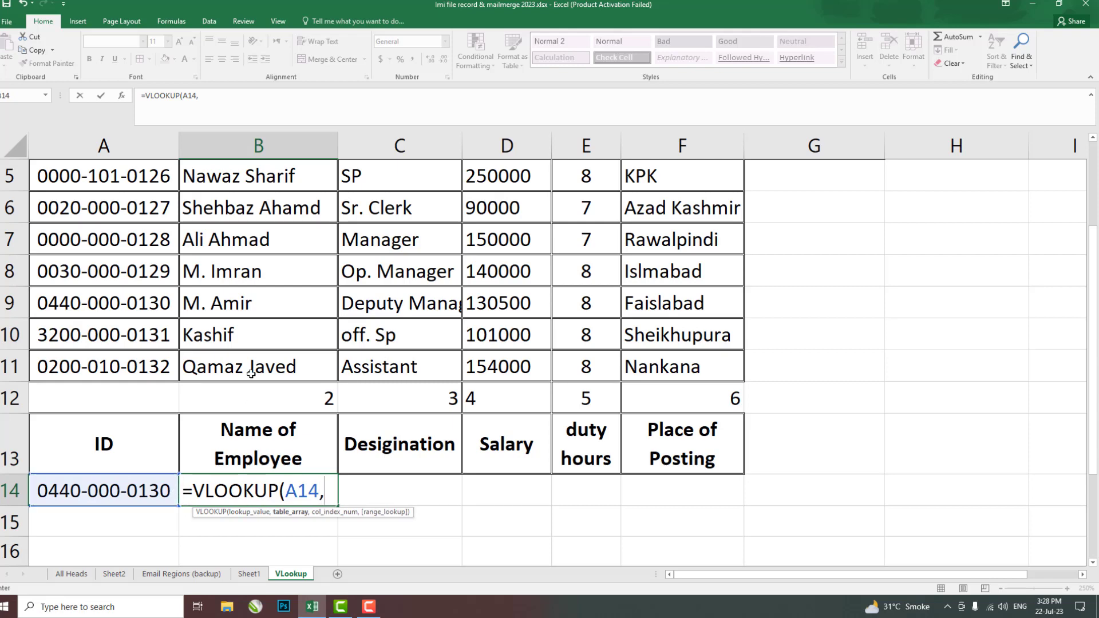
{"action": "scroll", "coordinate": [250, 370], "scroll_direction": "up", "scroll_amount": 2}
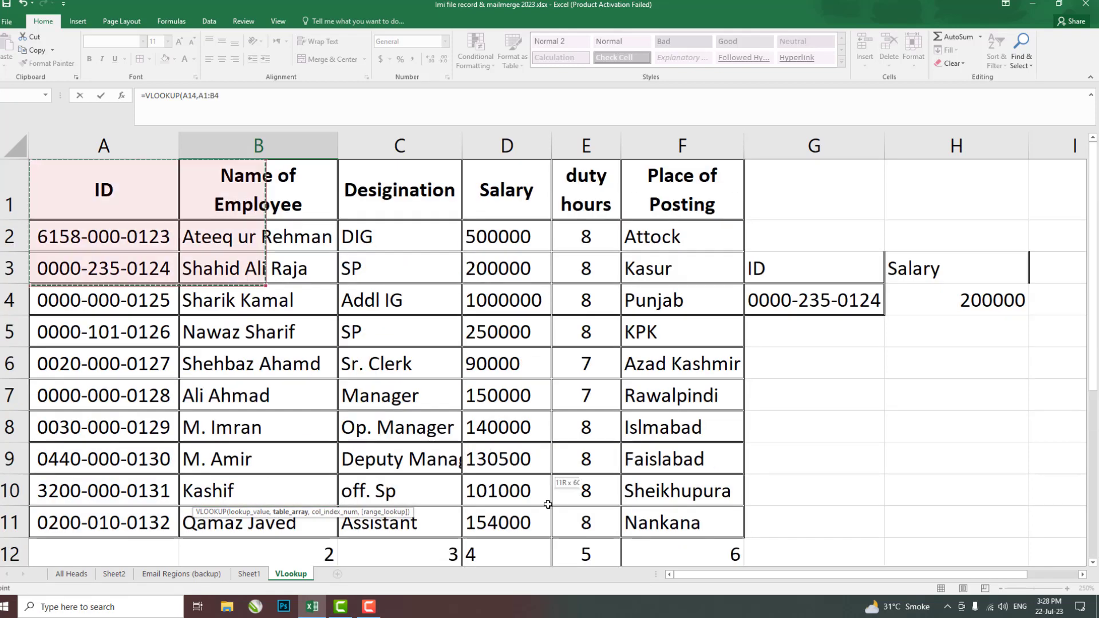
{"action": "left_click_drag", "start_coordinate": [94, 190], "coordinate": [696, 518]}
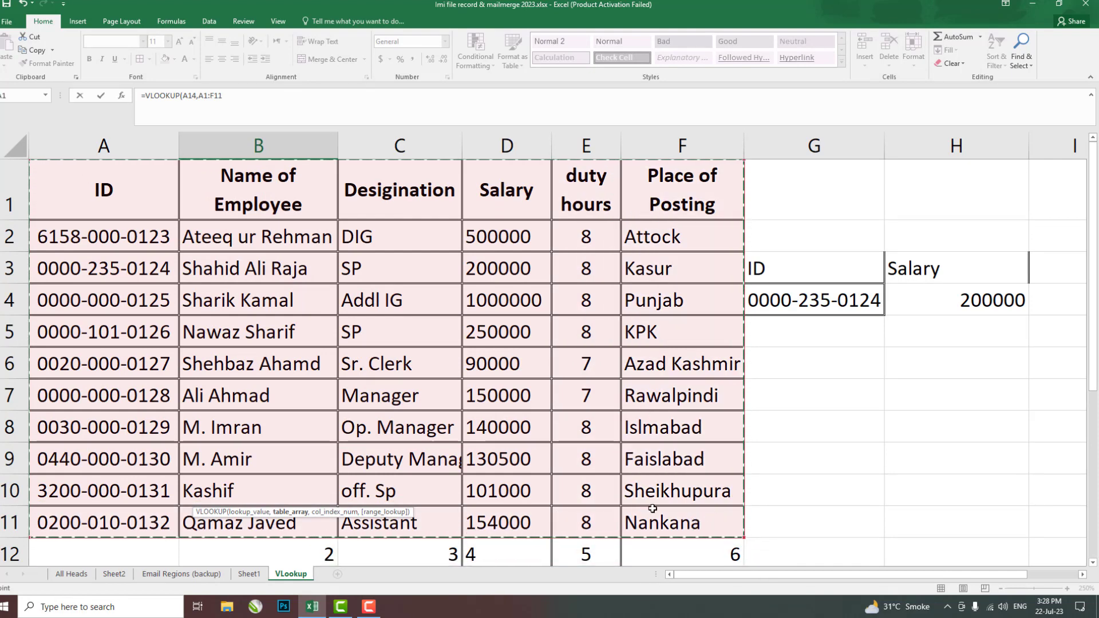
{"action": "type", "text": ","}
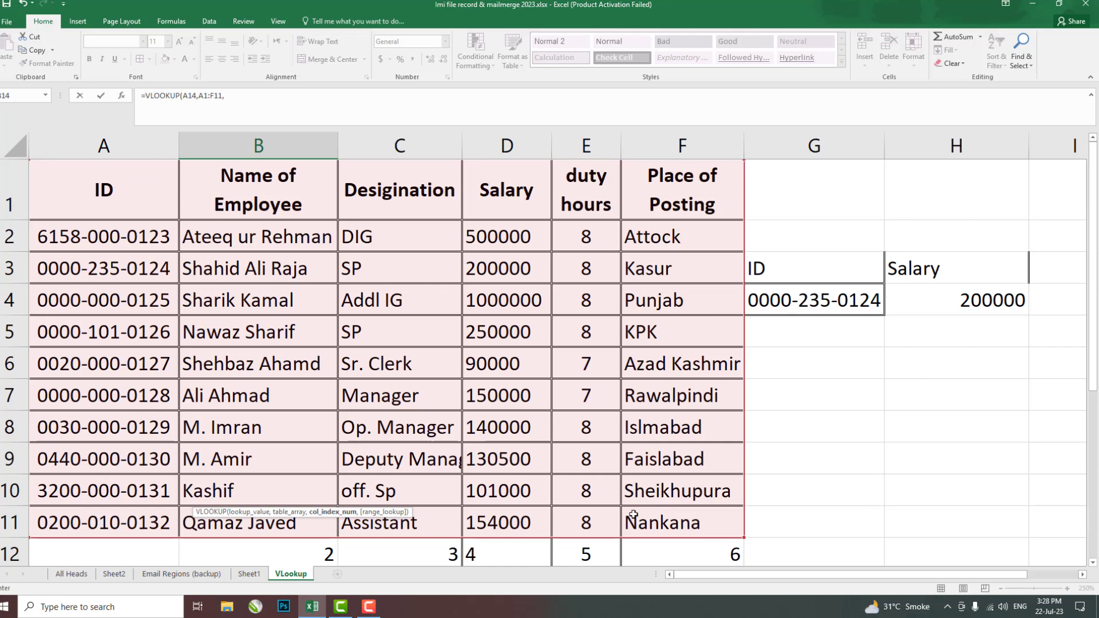
{"action": "scroll", "coordinate": [635, 515], "scroll_direction": "down", "scroll_amount": 1}
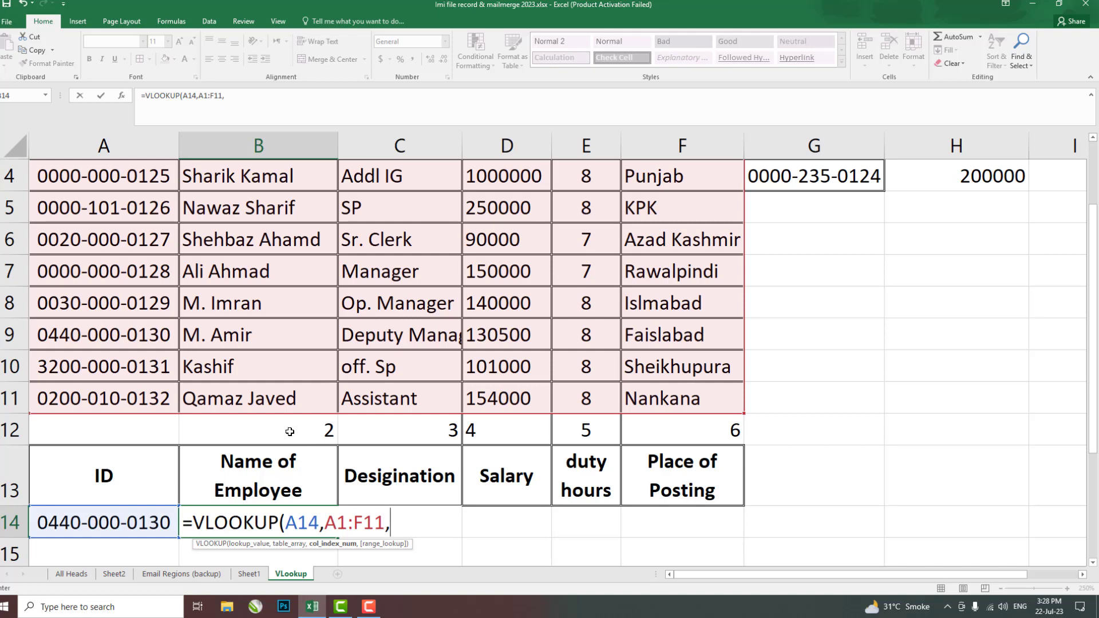
{"action": "left_click", "coordinate": [289, 433]}
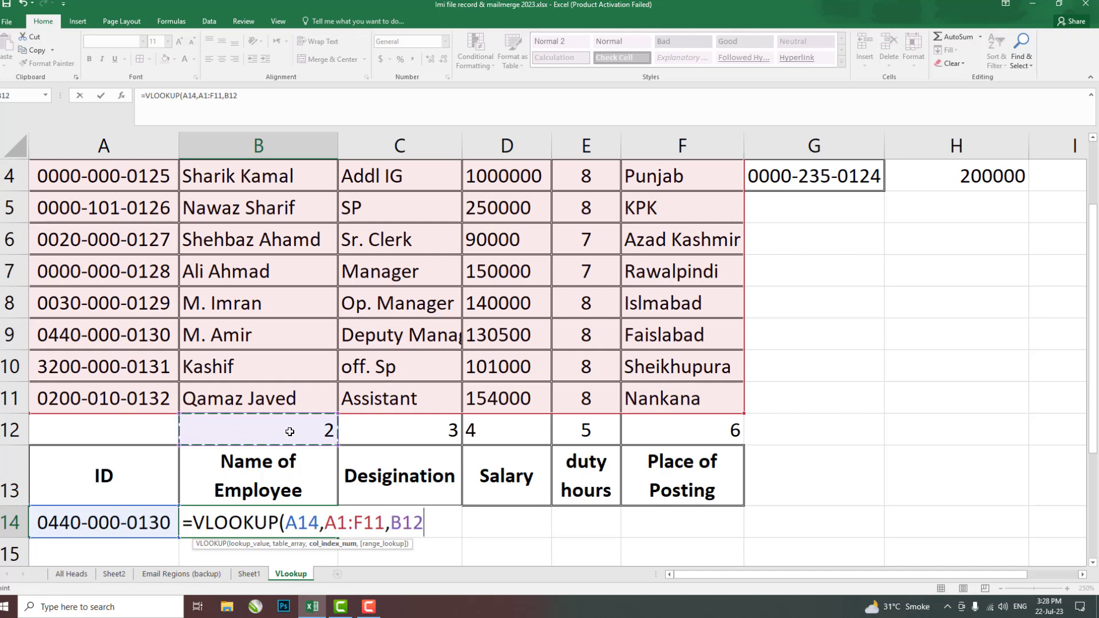
{"action": "type", "text": ","}
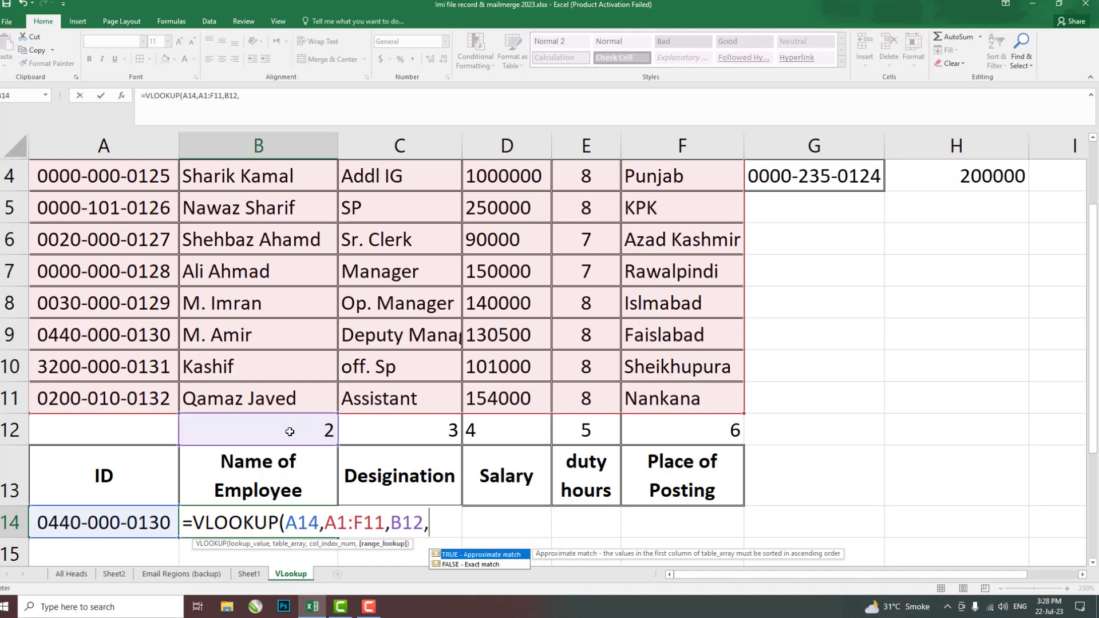
{"action": "type", "text": "0"}
{"action": "type", "text": ")"}
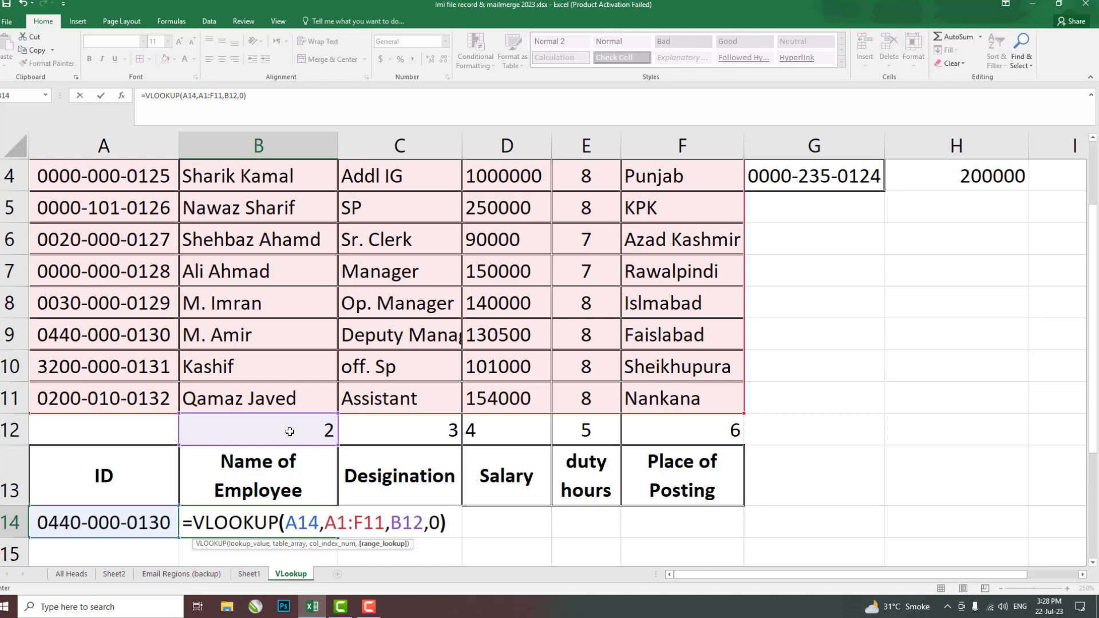
{"action": "key", "text": "Return"}
{"action": "key", "text": "Up"}
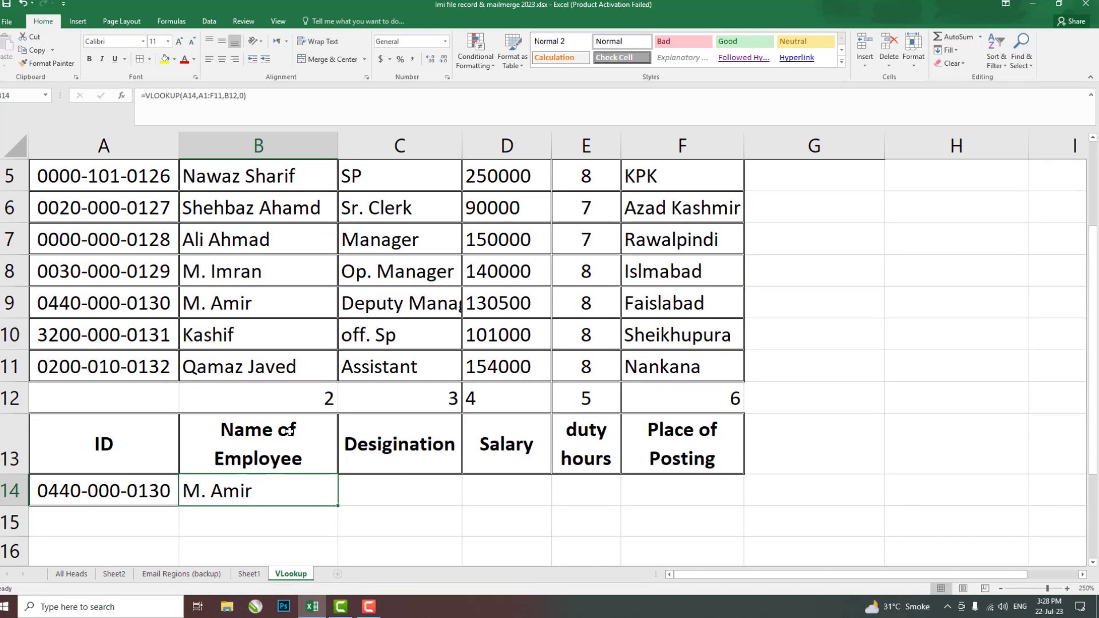
- Start a VLOOKUP in C14, then abandon it
{"action": "key", "text": "Right"}
{"action": "type", "text": "="}
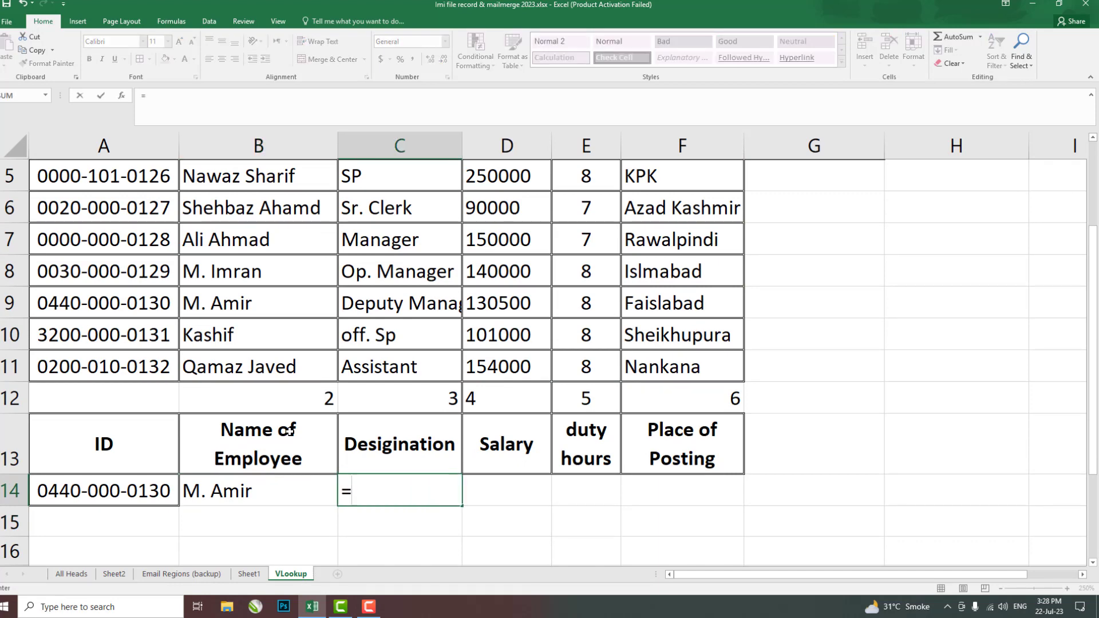
{"action": "type", "text": "vl"}
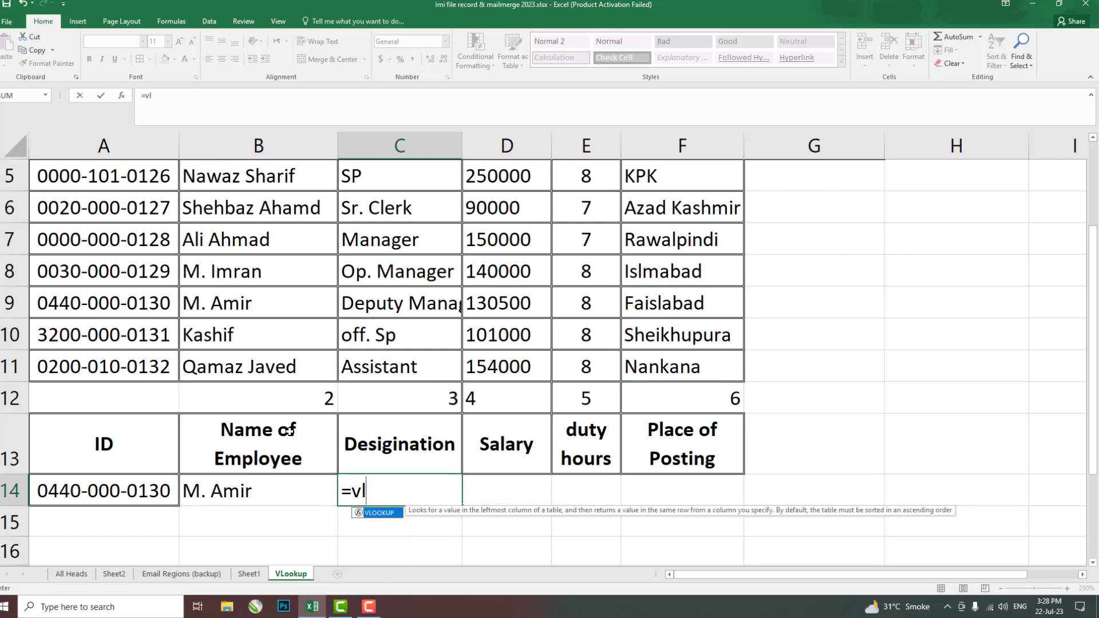
{"action": "key", "text": "Tab"}
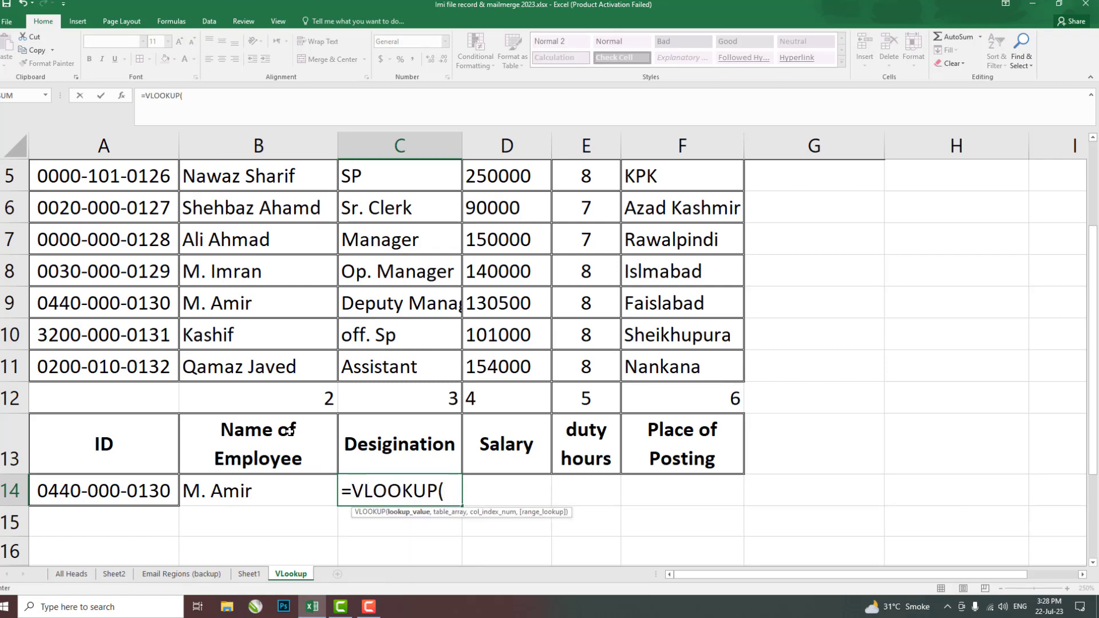
{"action": "key", "text": "Escape"}
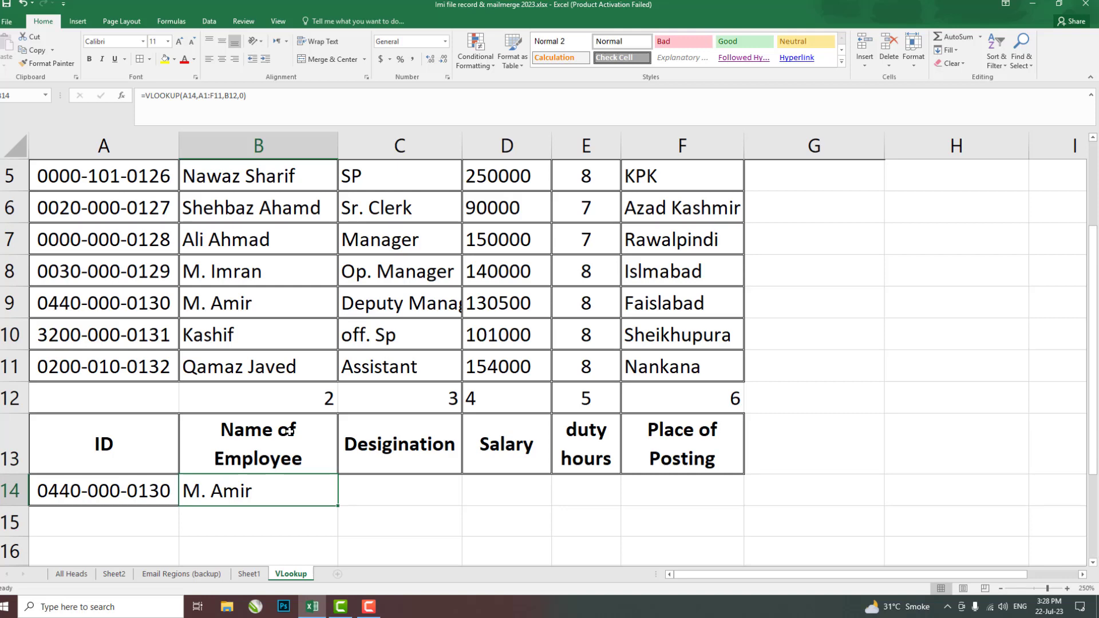
- Lock B14's references to $A$14 and $A$1:$F$11, leaving B12 relative
{"action": "key", "text": "F2"}
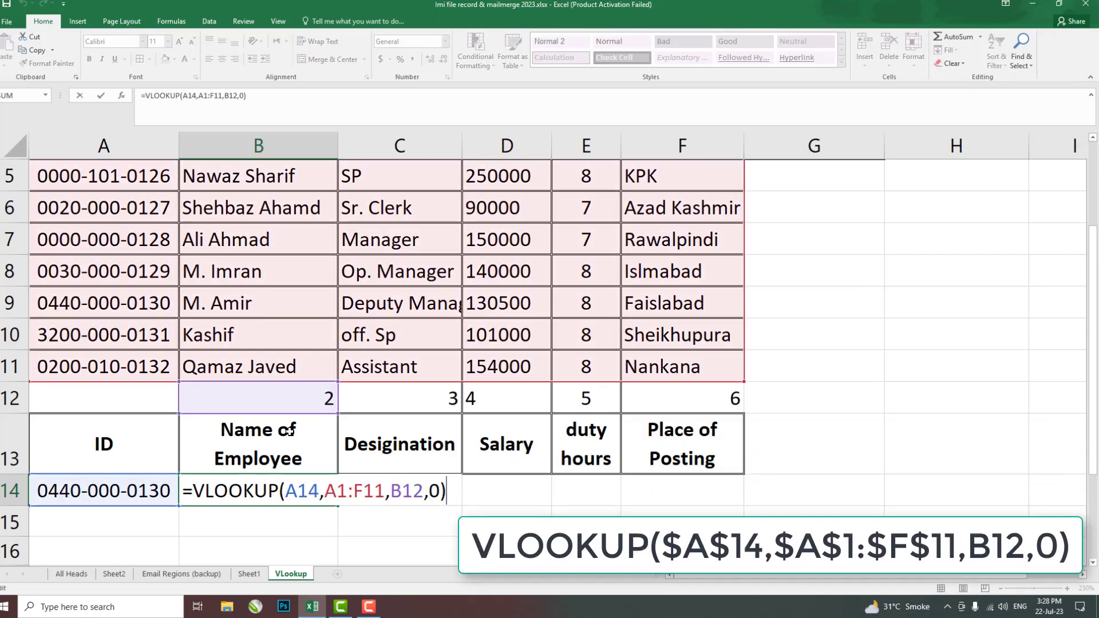
{"action": "left_click", "coordinate": [299, 491]}
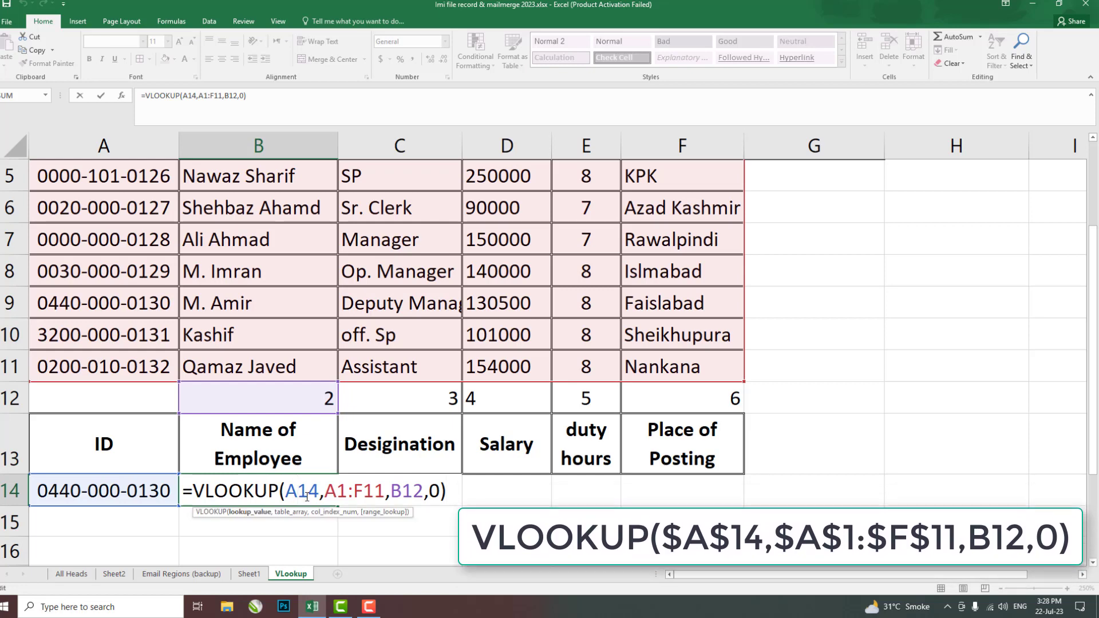
{"action": "key", "text": "F4"}
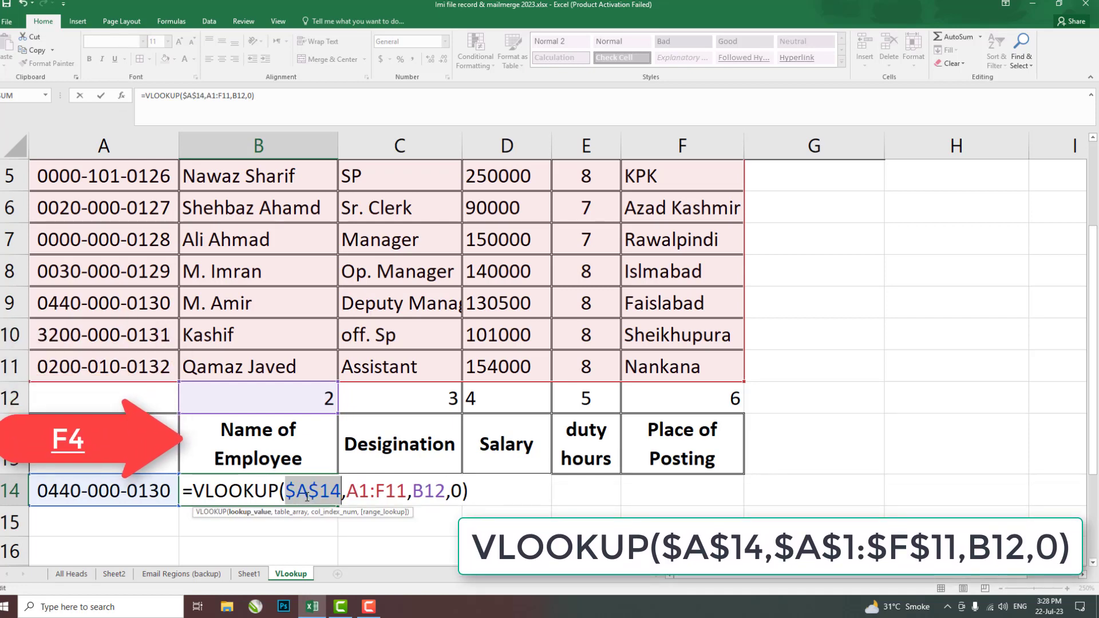
{"action": "left_click", "coordinate": [359, 491]}
{"action": "key", "text": "F4"}
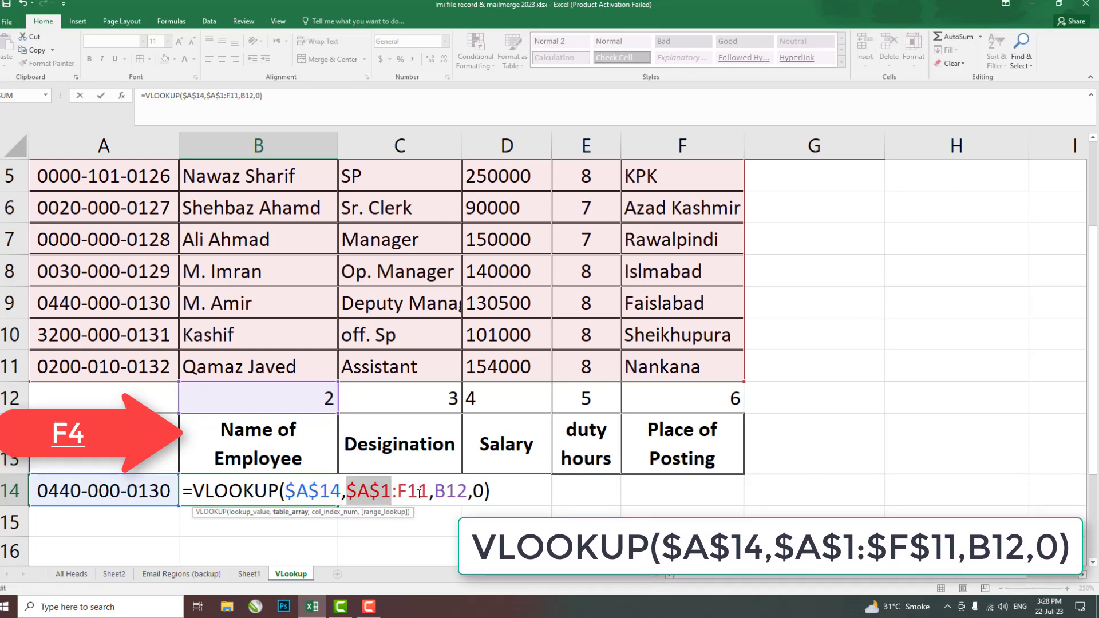
{"action": "left_click", "coordinate": [429, 491]}
{"action": "key", "text": "F4"}
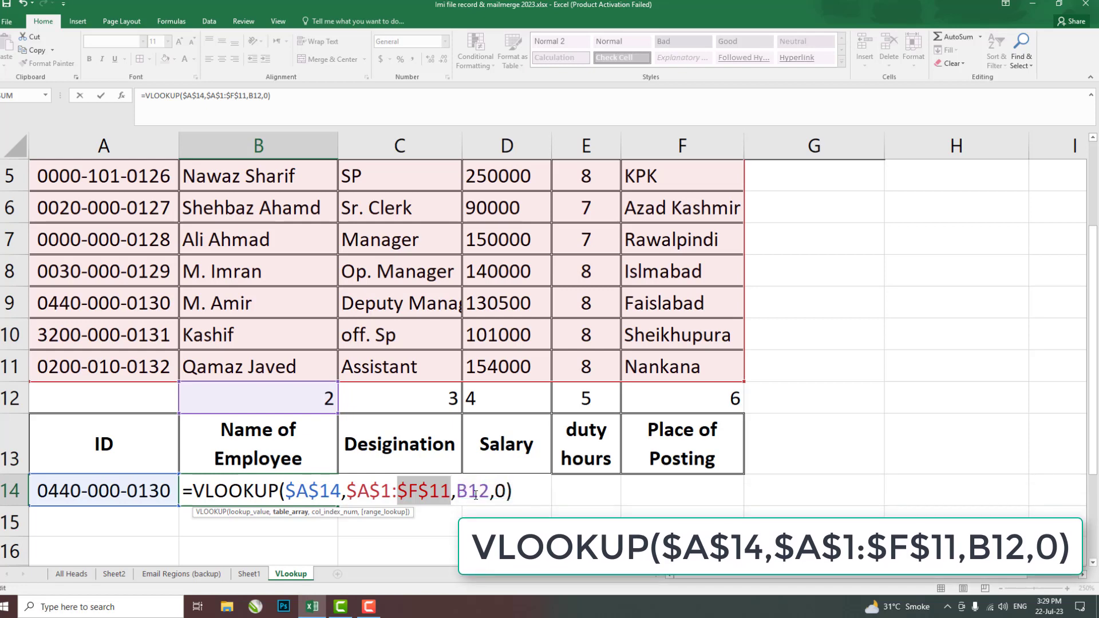
{"action": "key", "text": "Return"}
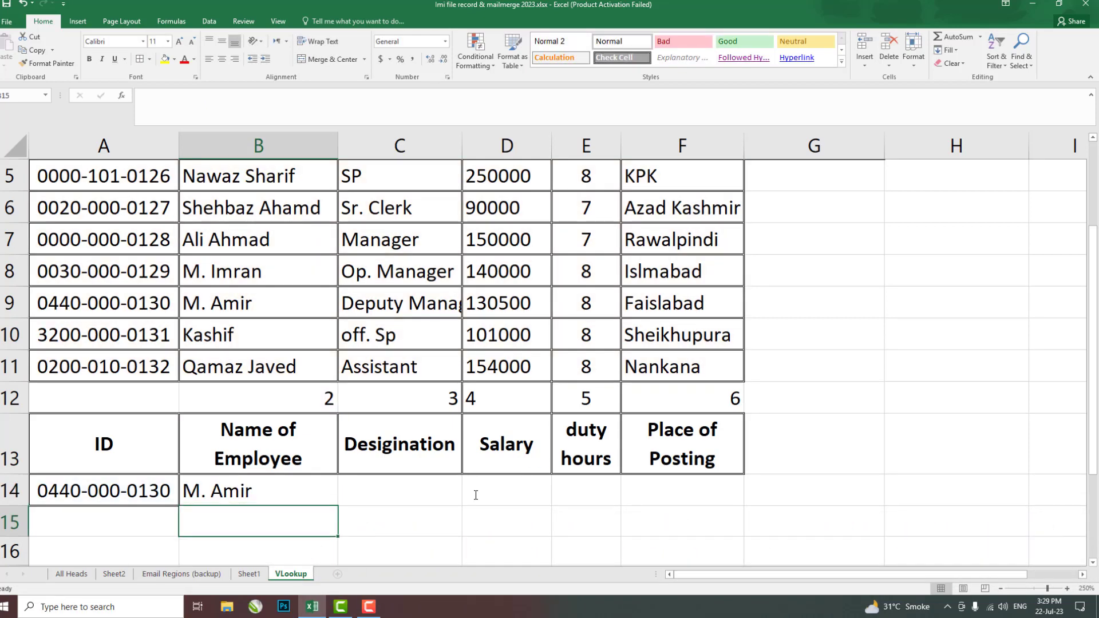
- Fill B14's formula across to F14 and autofit the Desigination column for Deputy Manager
{"action": "left_click", "coordinate": [325, 492]}
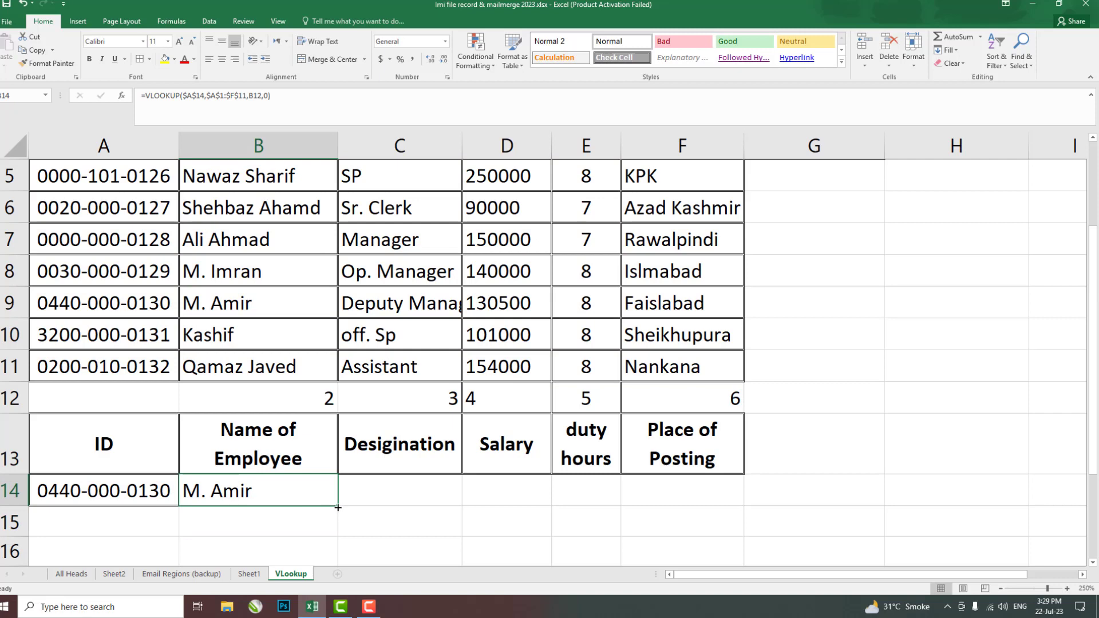
{"action": "left_click_drag", "start_coordinate": [338, 507], "coordinate": [586, 502]}
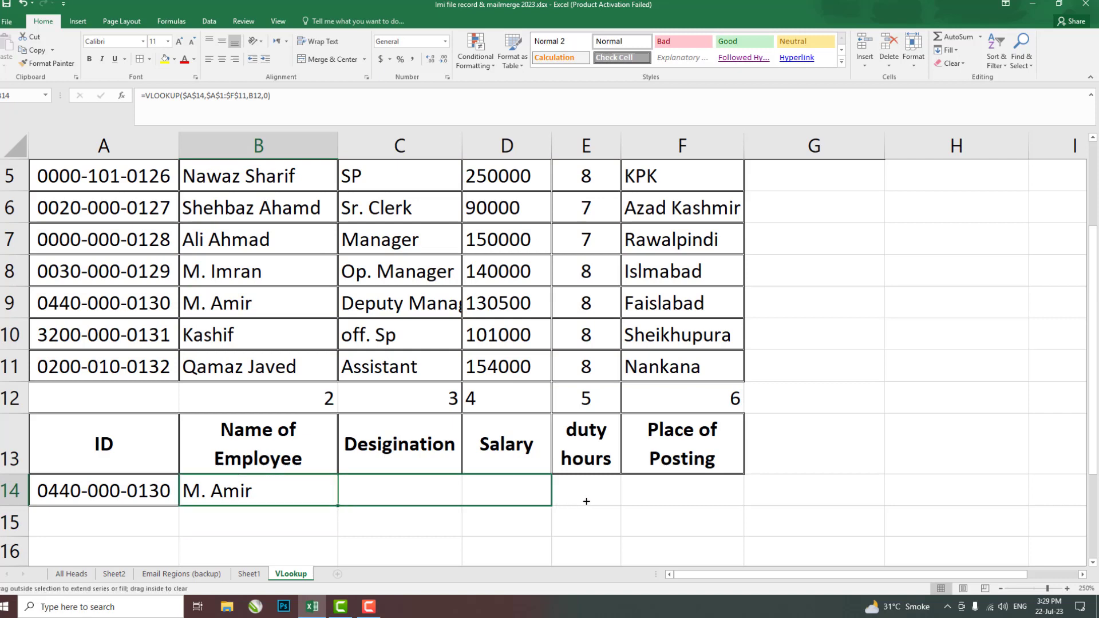
{"action": "left_click_drag", "start_coordinate": [586, 501], "coordinate": [721, 499]}
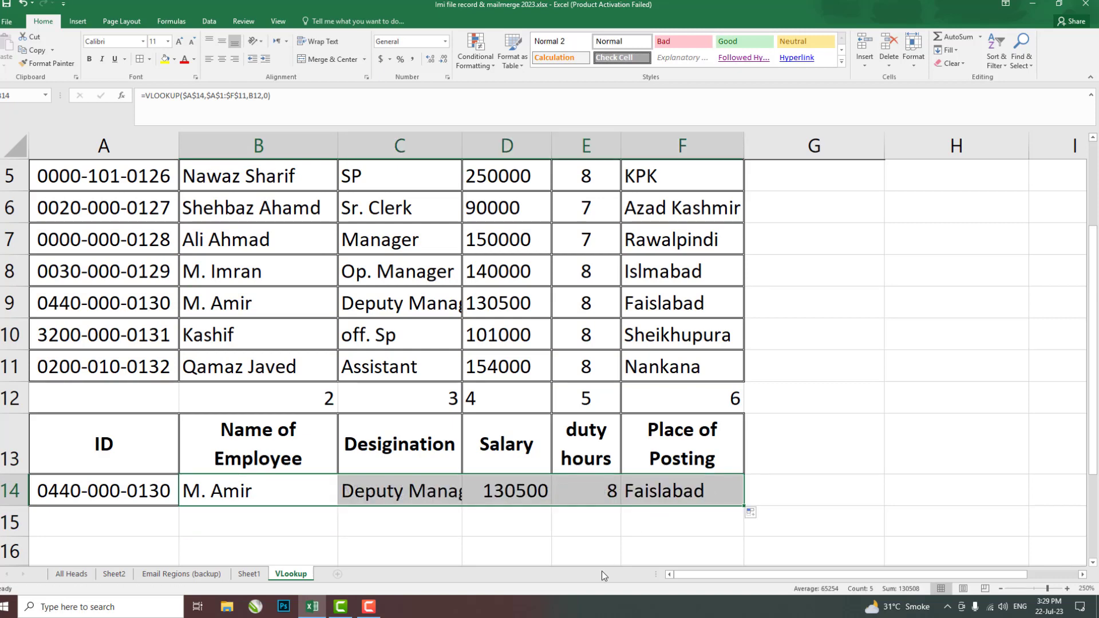
{"action": "left_click", "coordinate": [602, 551]}
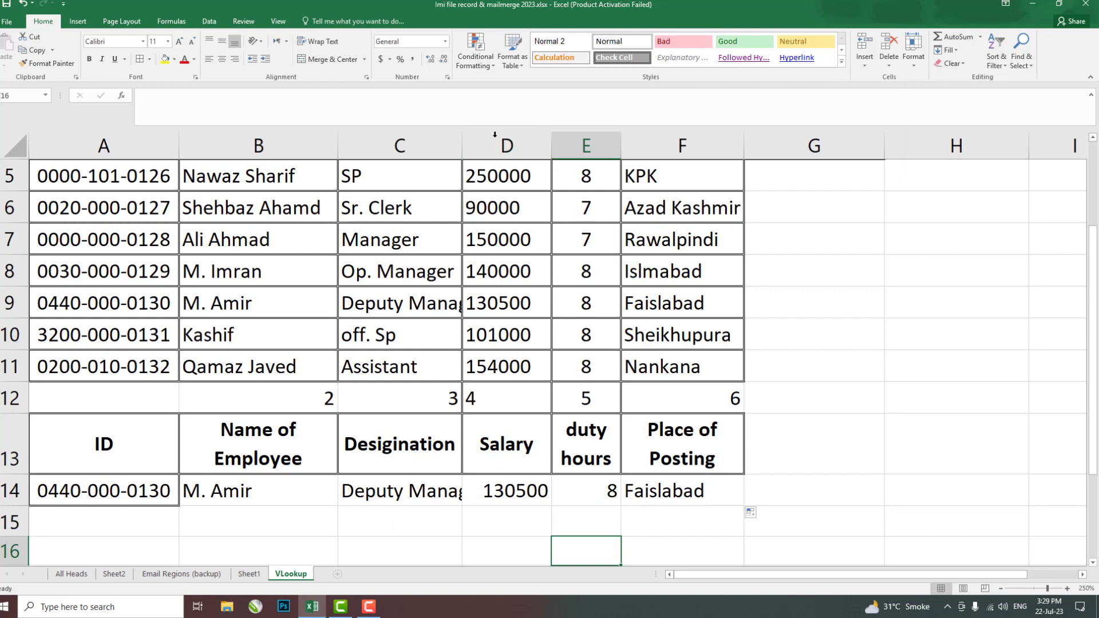
{"action": "double_click", "coordinate": [462, 143]}
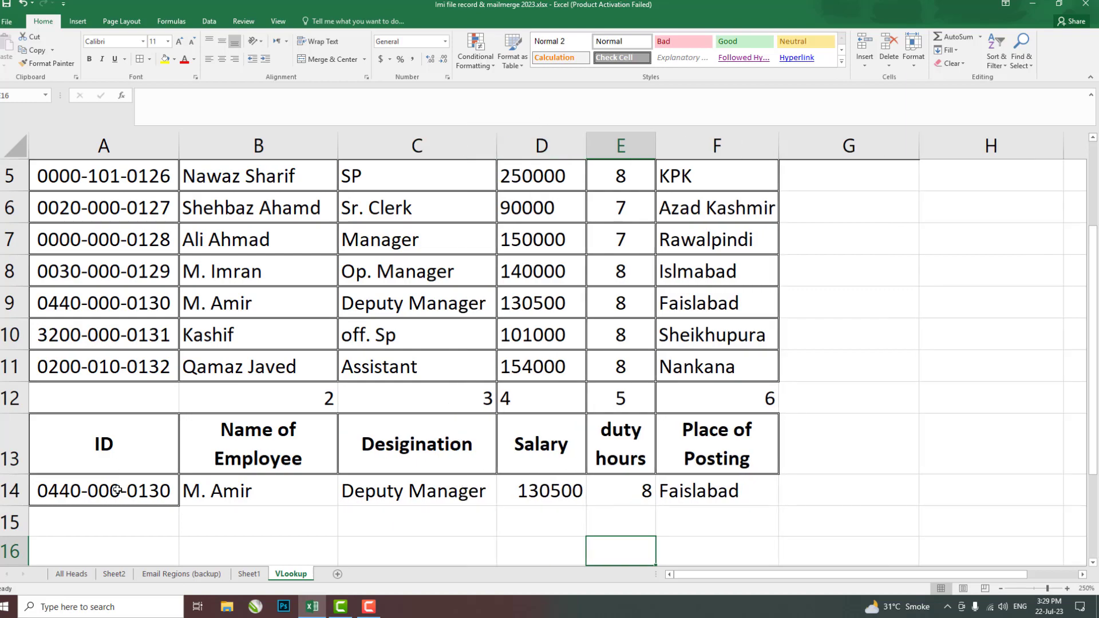
{"action": "scroll", "coordinate": [100, 250], "scroll_direction": "up", "scroll_amount": 1}
{"action": "scroll", "coordinate": [100, 250], "scroll_direction": "up", "scroll_amount": 1}
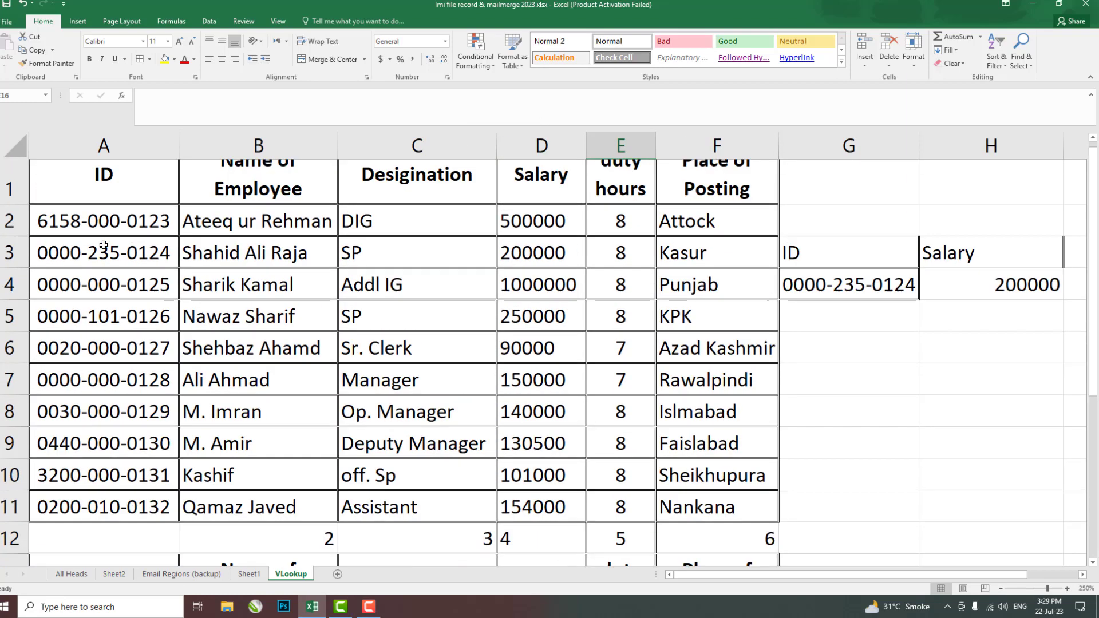
{"action": "left_click", "coordinate": [115, 268]}
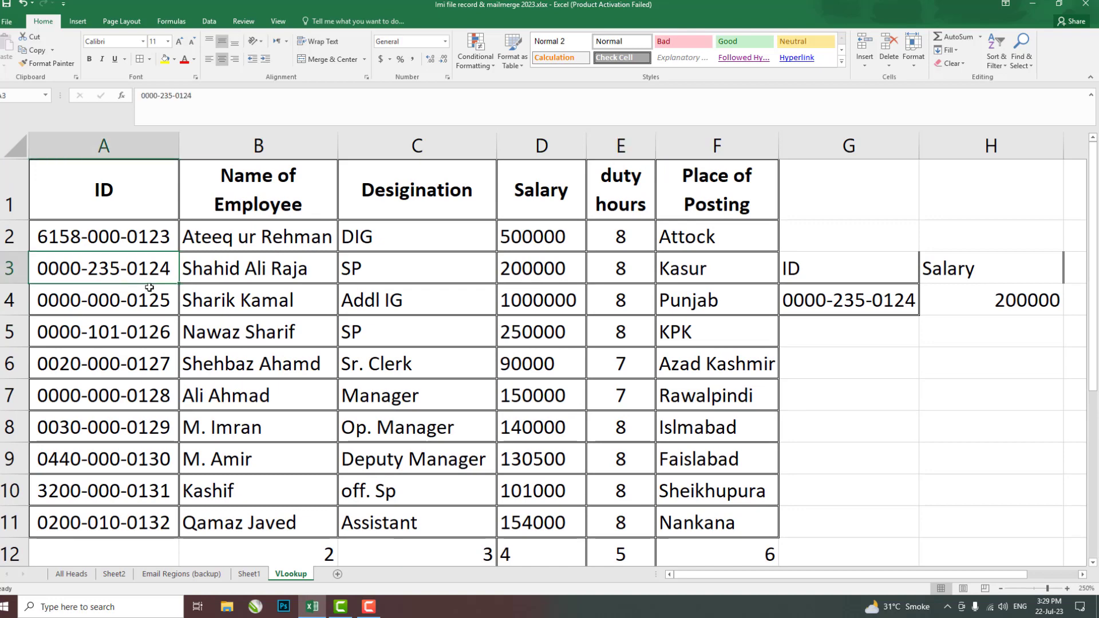
{"action": "key", "text": "ctrl+c"}
{"action": "scroll", "coordinate": [143, 358], "scroll_direction": "down", "scroll_amount": 2}
{"action": "scroll", "coordinate": [143, 358], "scroll_direction": "down", "scroll_amount": 1}
{"action": "left_click", "coordinate": [138, 421]}
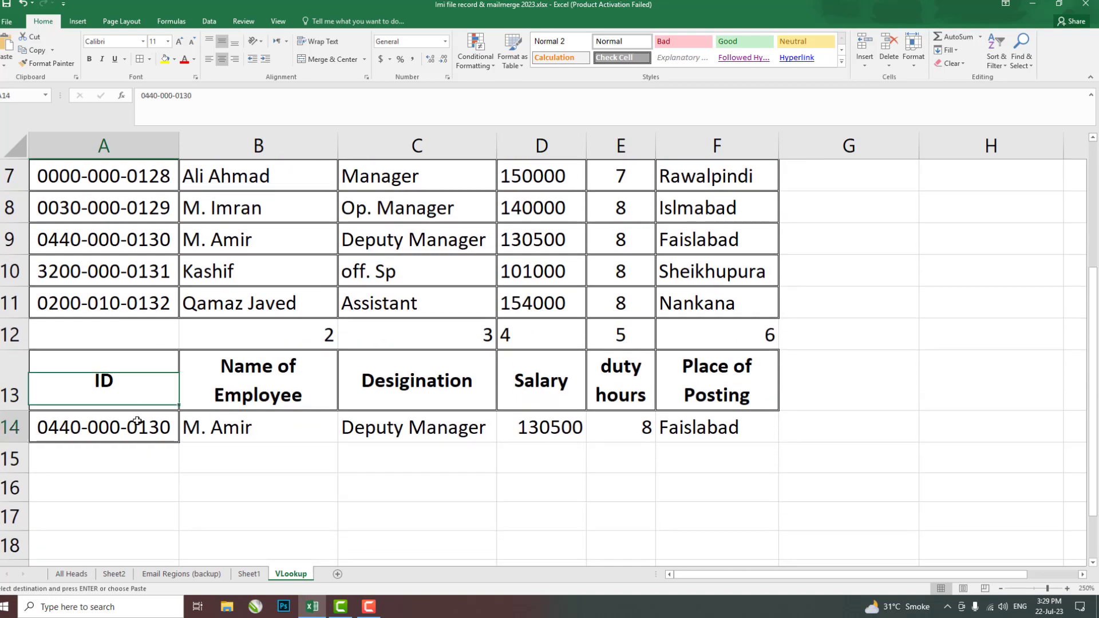
{"action": "key", "text": "ctrl+v"}
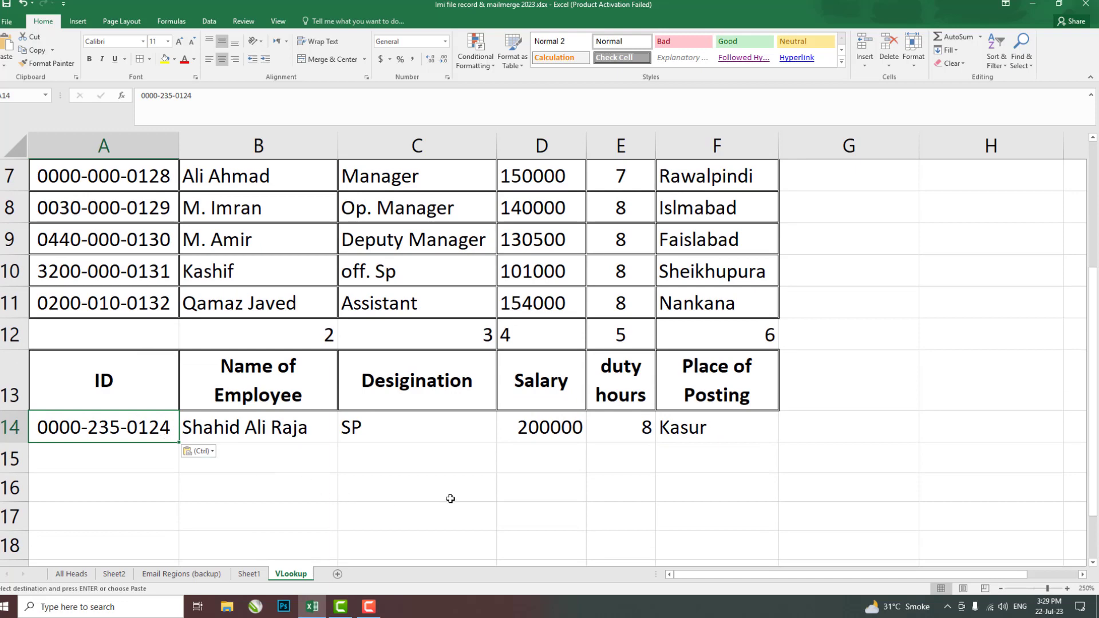
{"action": "left_click", "coordinate": [407, 480]}
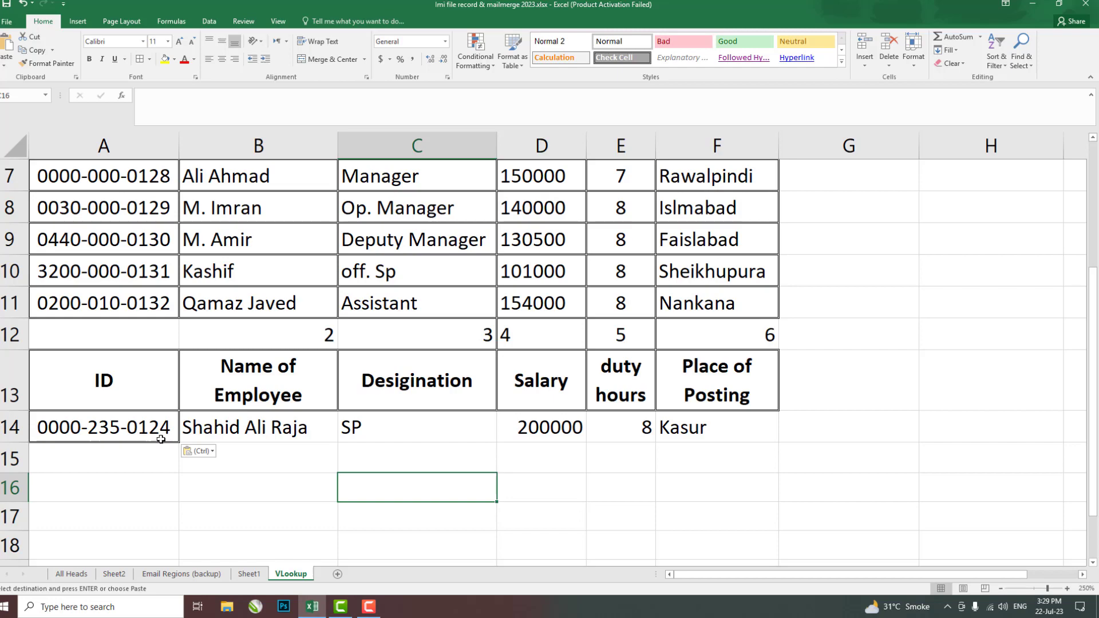
{"action": "scroll", "coordinate": [161, 440], "scroll_direction": "up", "scroll_amount": 2}
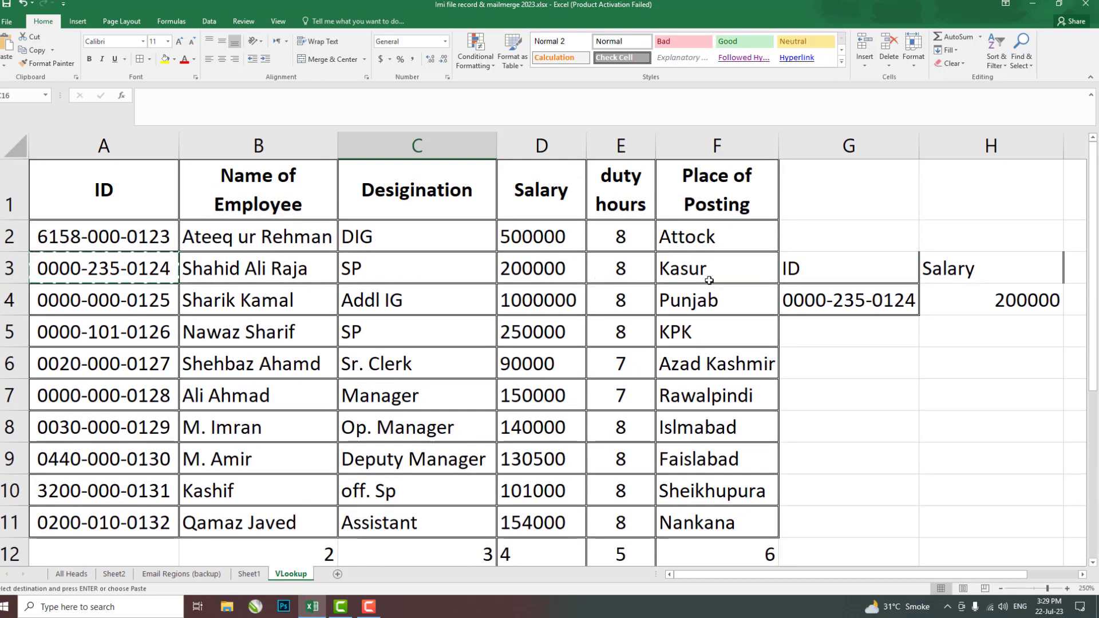
{"action": "scroll", "coordinate": [483, 424], "scroll_direction": "down", "scroll_amount": 1}
{"action": "scroll", "coordinate": [483, 427], "scroll_direction": "down", "scroll_amount": 1}
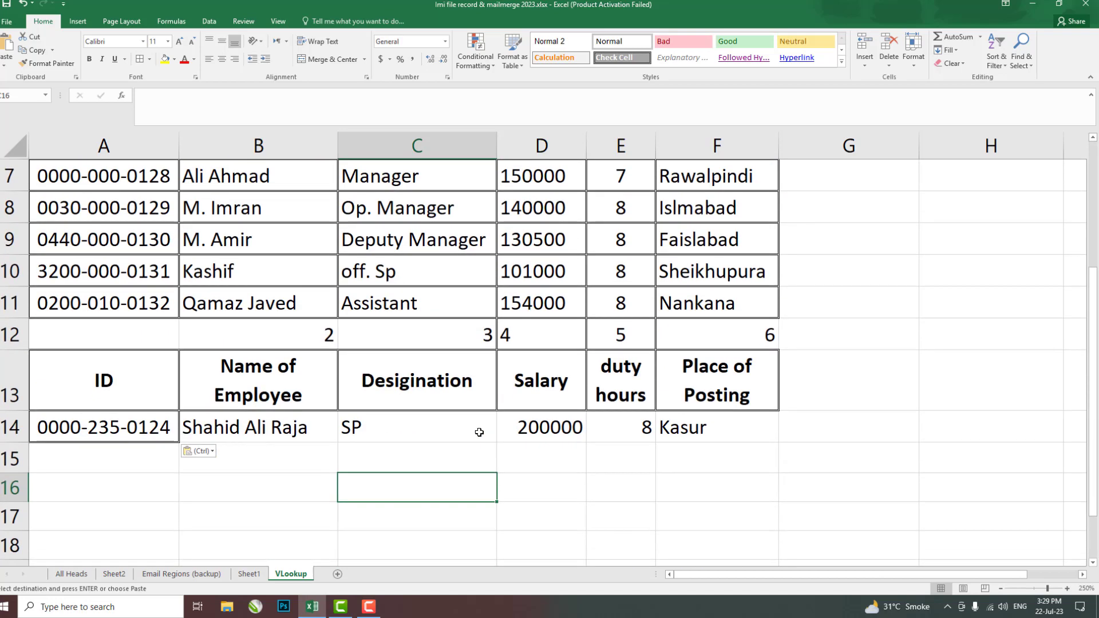
{"action": "left_click", "coordinate": [374, 466]}
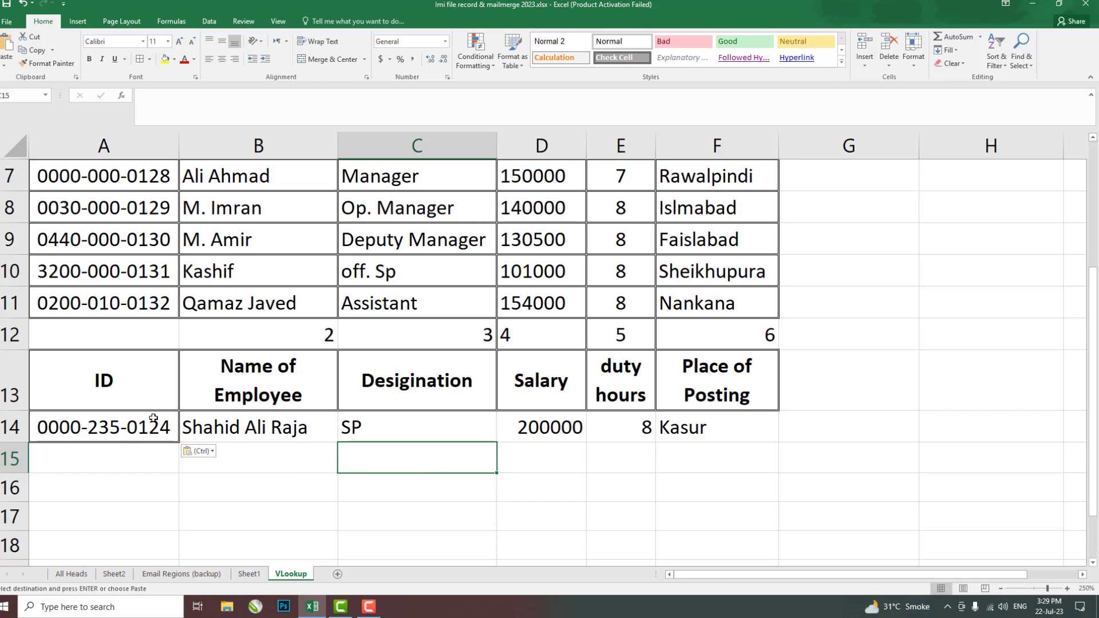
{"action": "scroll", "coordinate": [154, 418], "scroll_direction": "up", "scroll_amount": 2}
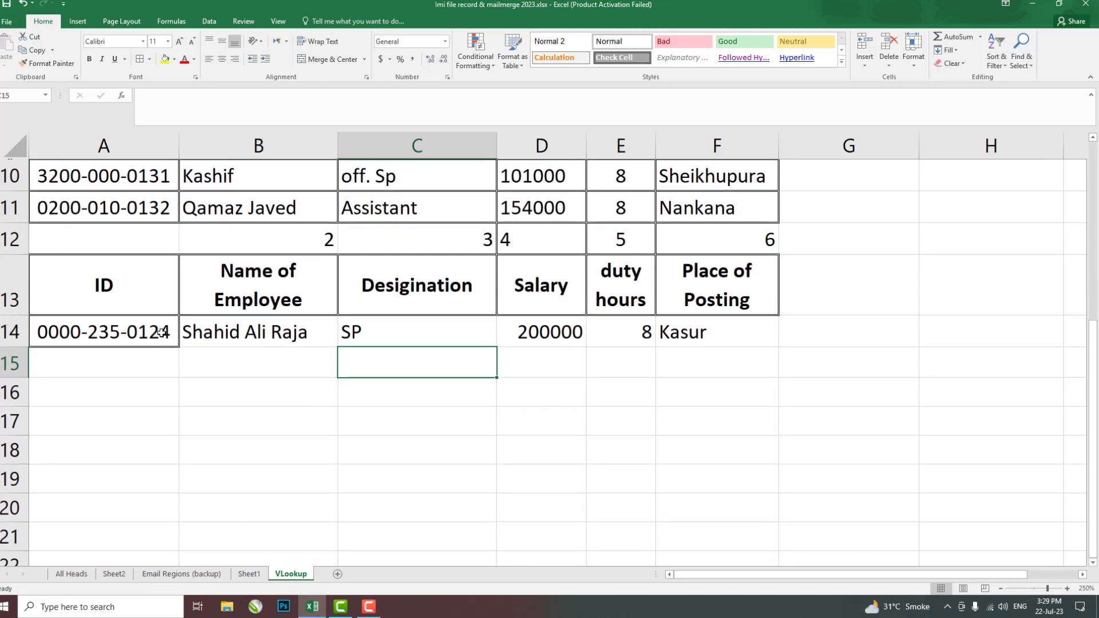
{"action": "scroll", "coordinate": [154, 286], "scroll_direction": "down", "scroll_amount": 3}
{"action": "key", "text": "Down"}
{"action": "scroll", "coordinate": [208, 455], "scroll_direction": "up", "scroll_amount": 3}
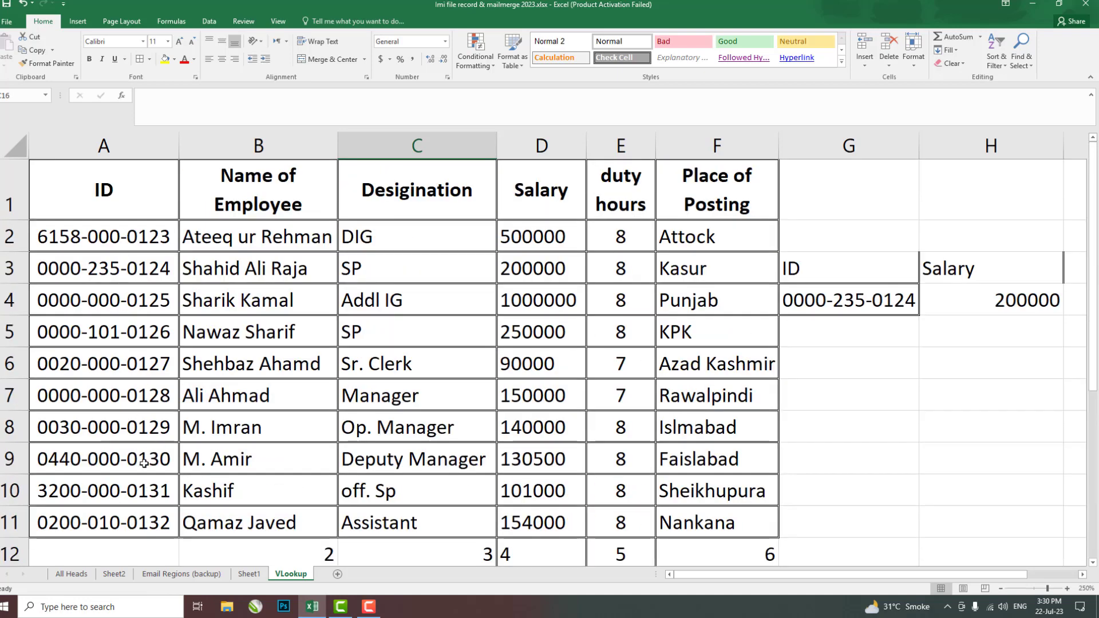
{"action": "scroll", "coordinate": [146, 458], "scroll_direction": "down", "scroll_amount": 1}
{"action": "scroll", "coordinate": [150, 441], "scroll_direction": "down", "scroll_amount": 1}
{"action": "left_click", "coordinate": [147, 429]}
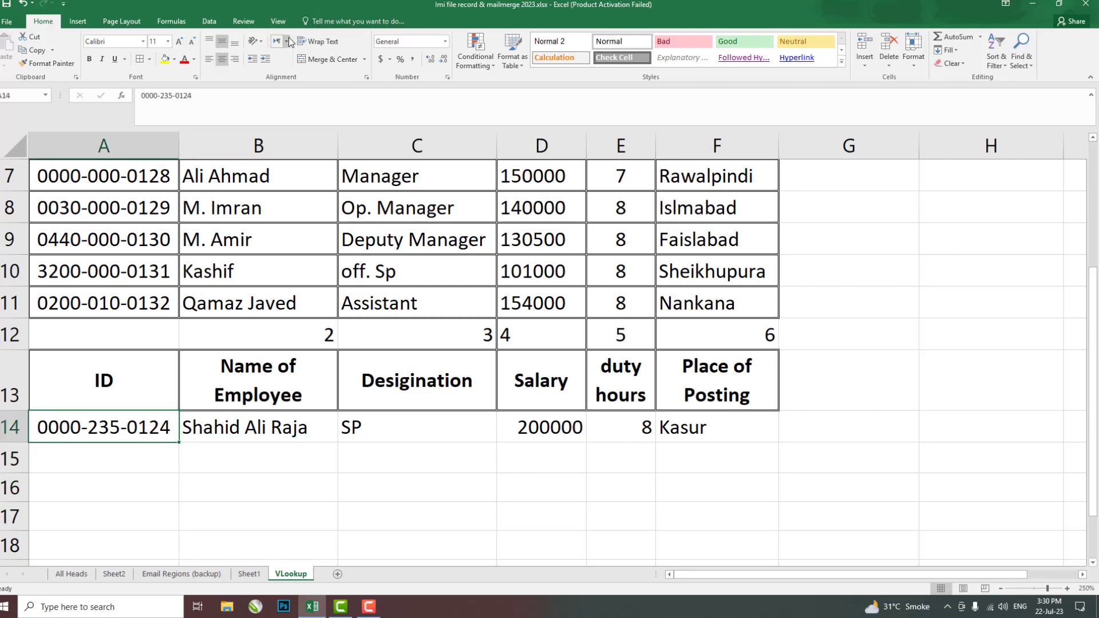
- Clear the ID from A14 and bring up its Data Validation settings
{"action": "key", "text": "Delete"}
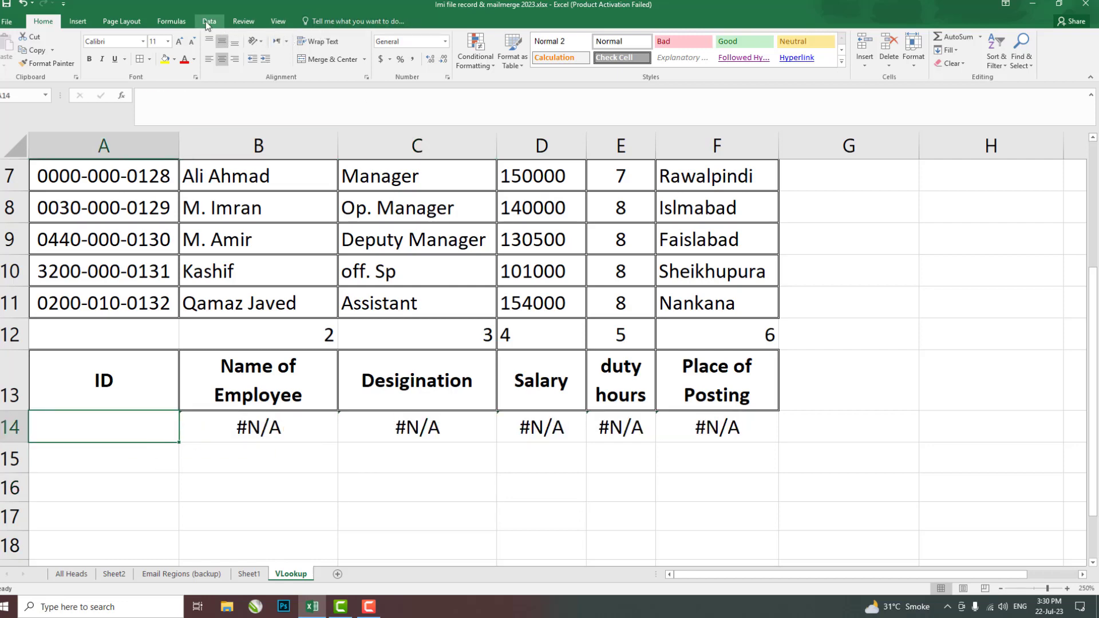
{"action": "left_click", "coordinate": [209, 22]}
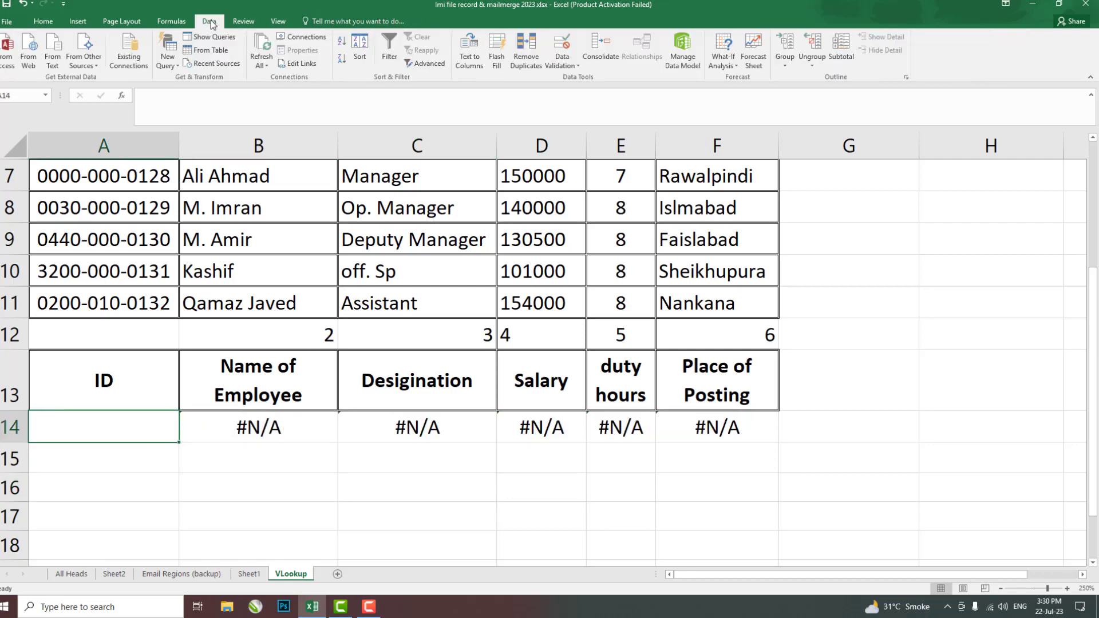
{"action": "left_click", "coordinate": [563, 65]}
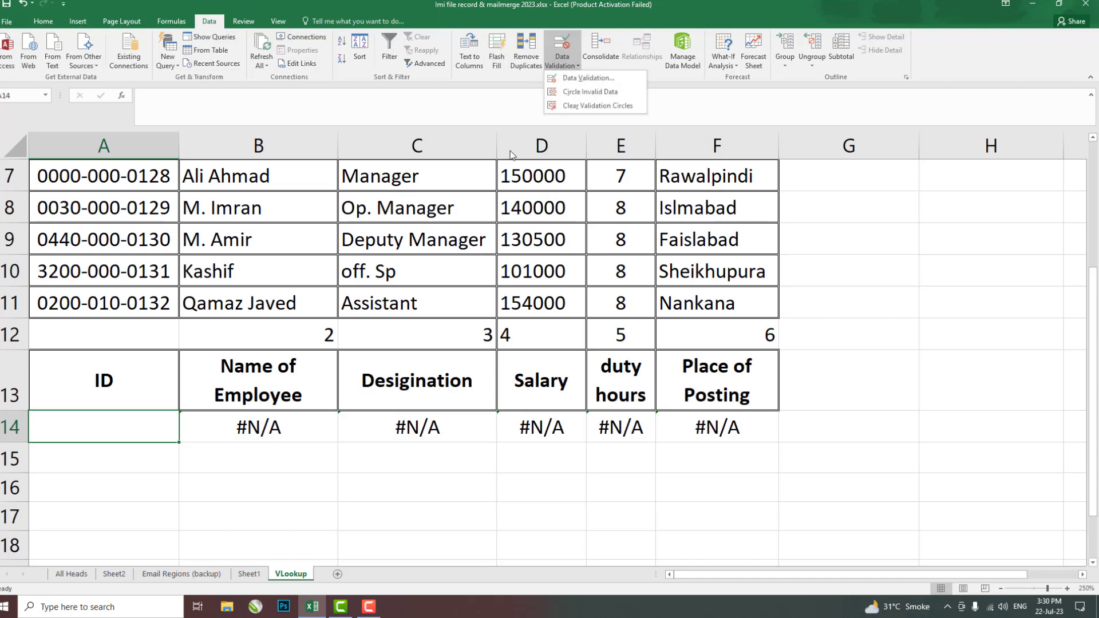
{"action": "left_click", "coordinate": [589, 82]}
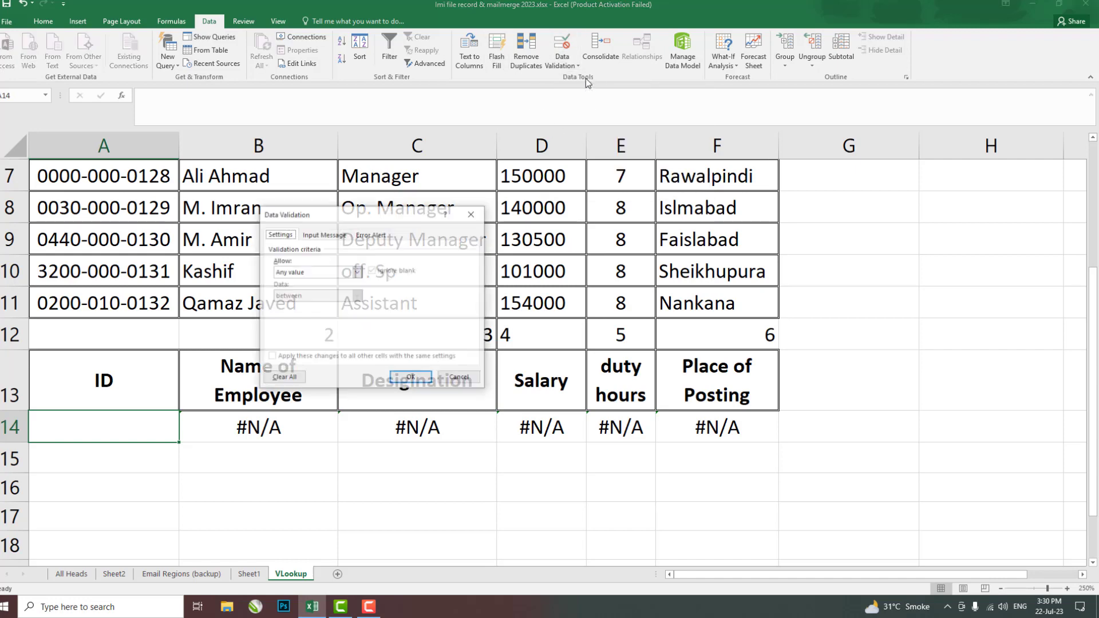
{"action": "left_click", "coordinate": [313, 237]}
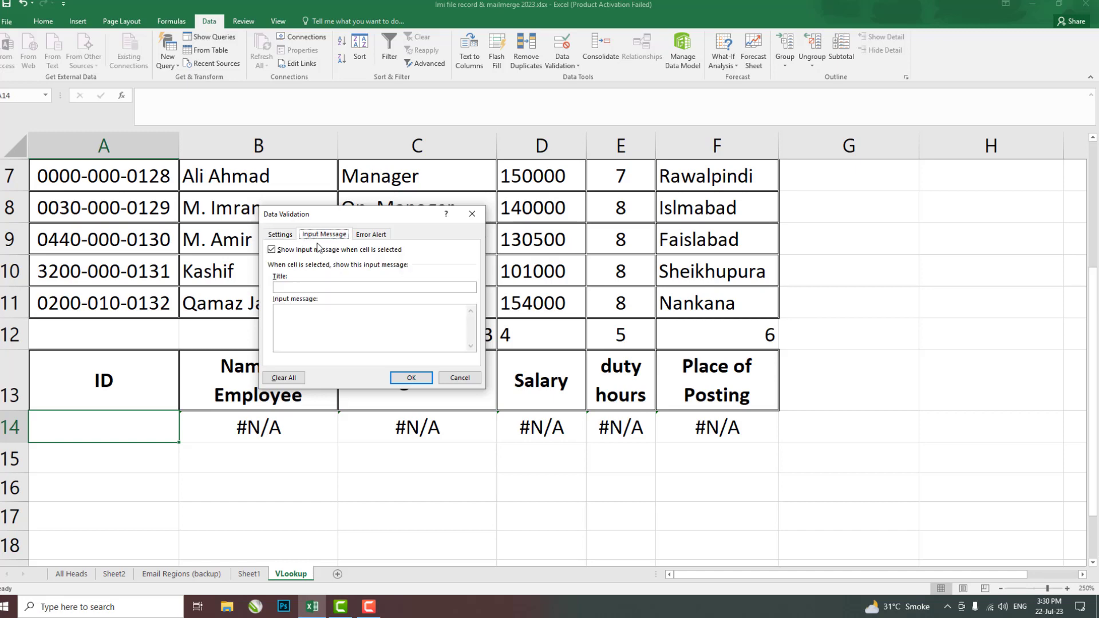
{"action": "left_click", "coordinate": [367, 235]}
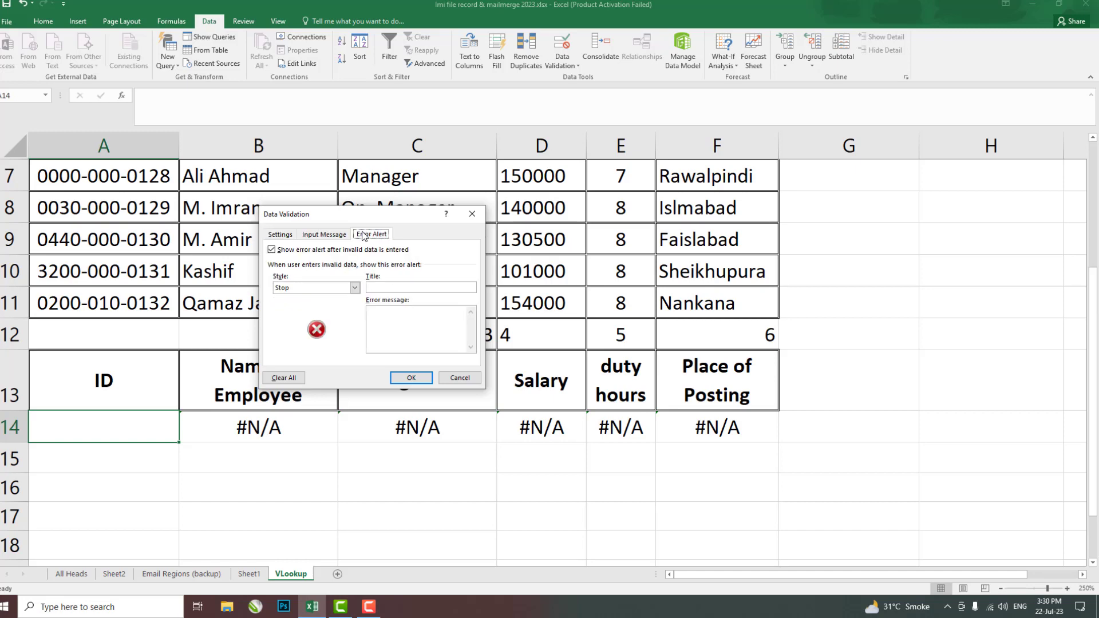
{"action": "left_click", "coordinate": [304, 237]}
{"action": "left_click", "coordinate": [288, 236]}
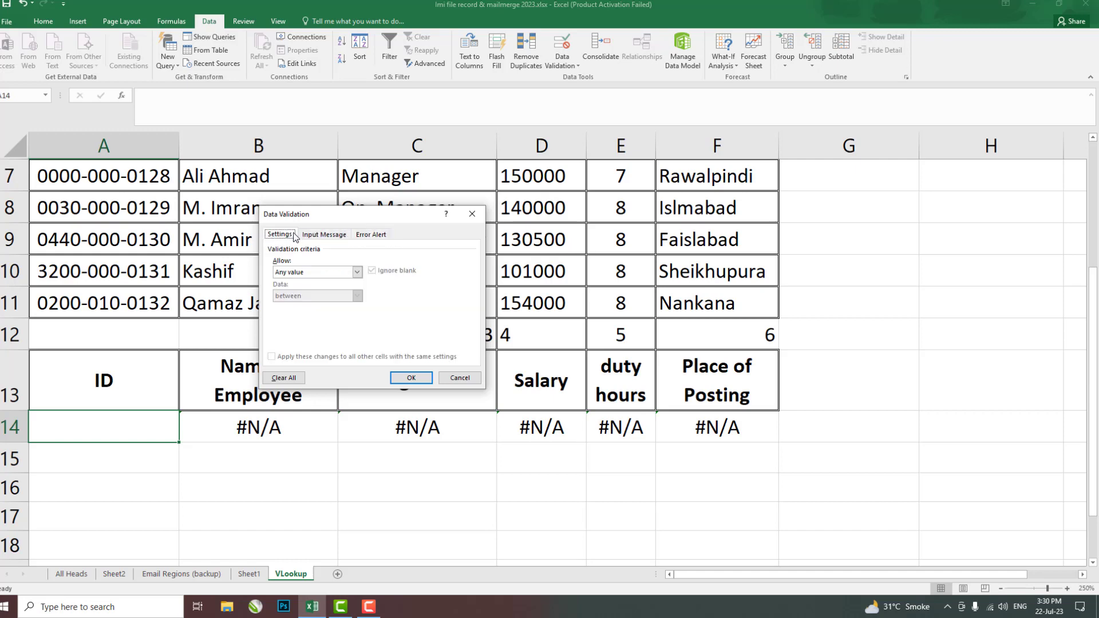
- Restrict A14 to a dropdown list sourced from $A$2:$A$11
{"action": "left_click", "coordinate": [331, 279]}
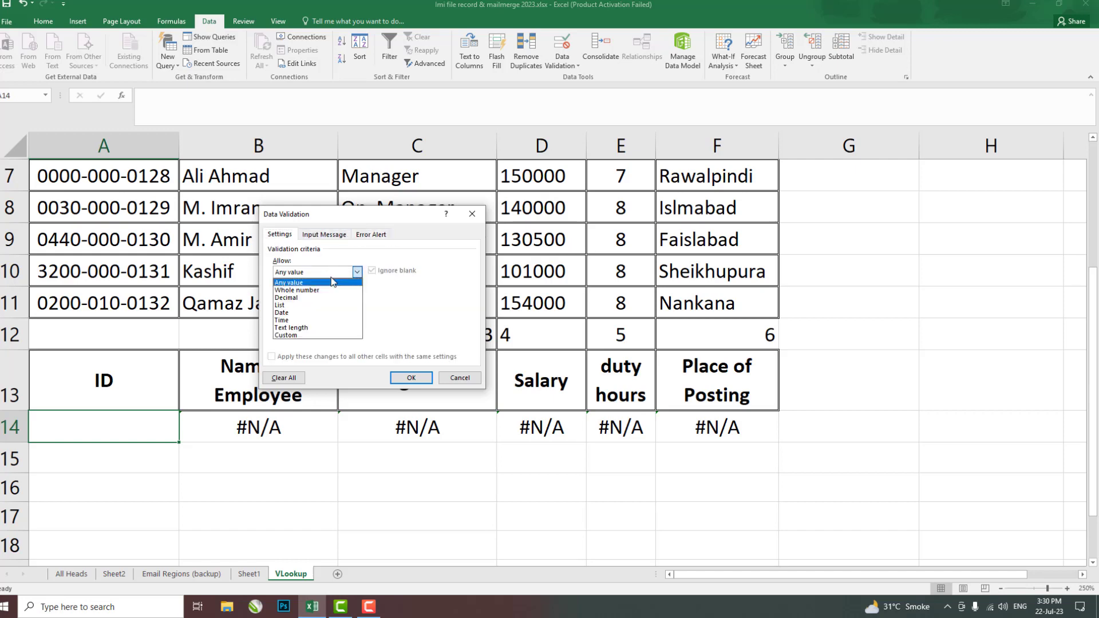
{"action": "left_click", "coordinate": [329, 310]}
{"action": "left_click", "coordinate": [344, 321]}
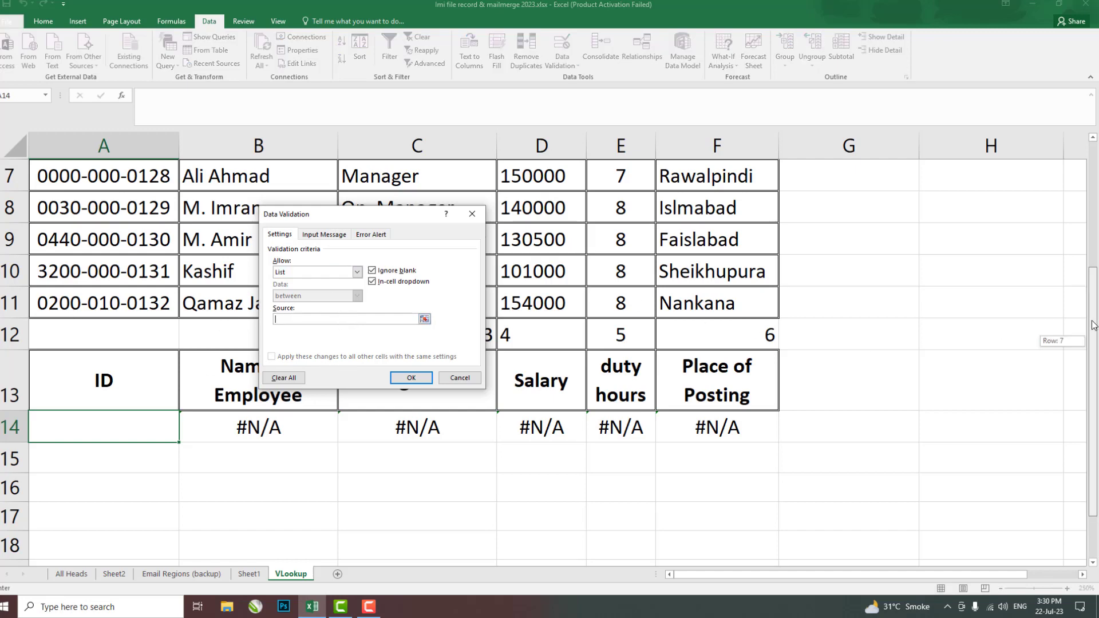
{"action": "scroll", "coordinate": [1087, 338], "scroll_direction": "up", "scroll_amount": 2}
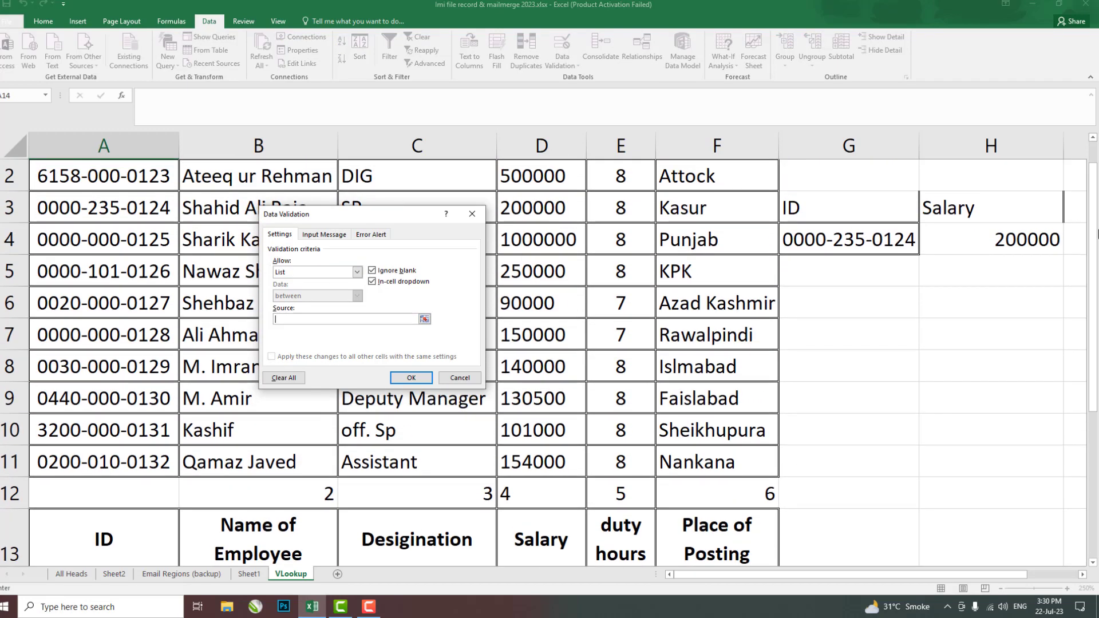
{"action": "scroll", "coordinate": [628, 302], "scroll_direction": "up", "scroll_amount": 1}
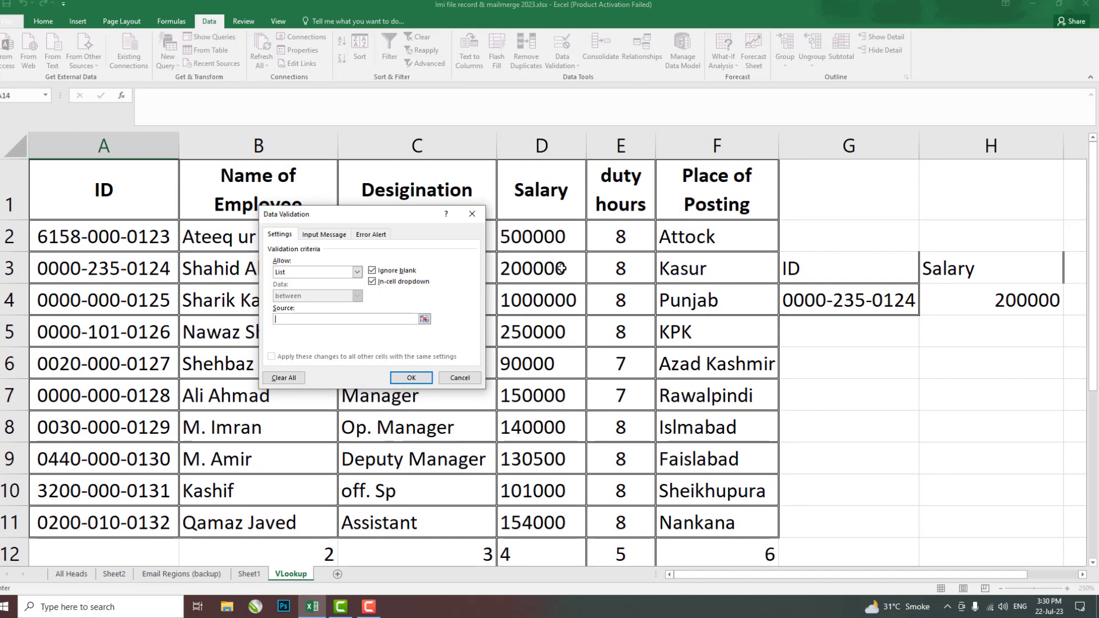
{"action": "left_click_drag", "start_coordinate": [119, 237], "coordinate": [118, 523]}
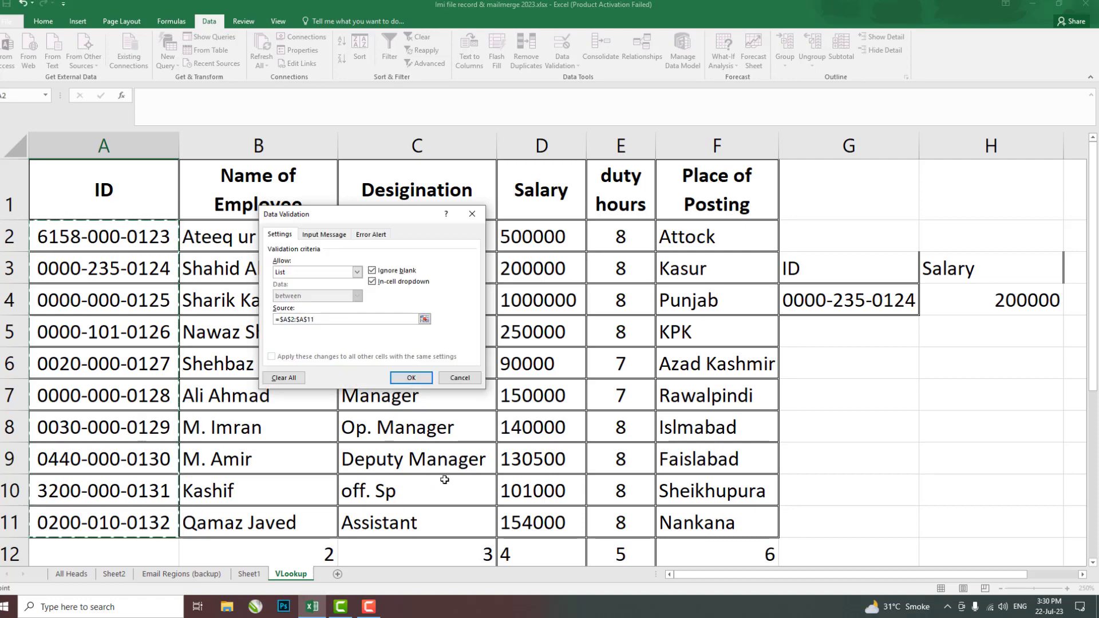
{"action": "left_click", "coordinate": [411, 377]}
{"action": "scroll", "coordinate": [355, 446], "scroll_direction": "down", "scroll_amount": 2}
{"action": "scroll", "coordinate": [355, 445], "scroll_direction": "down", "scroll_amount": 1}
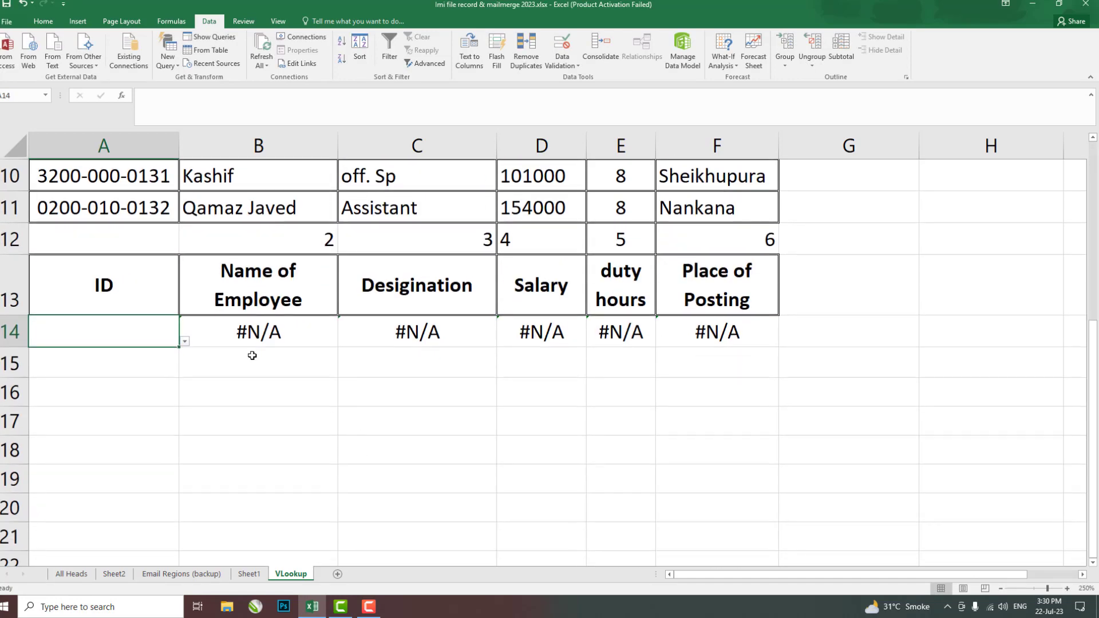
{"action": "left_click", "coordinate": [185, 341]}
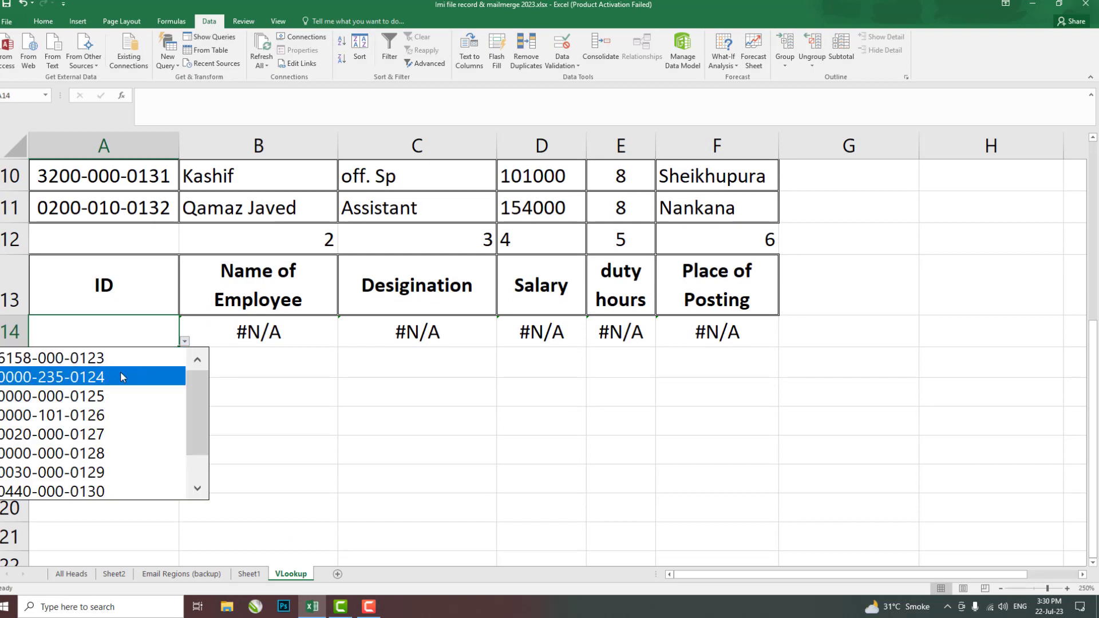
{"action": "left_click", "coordinate": [103, 454]}
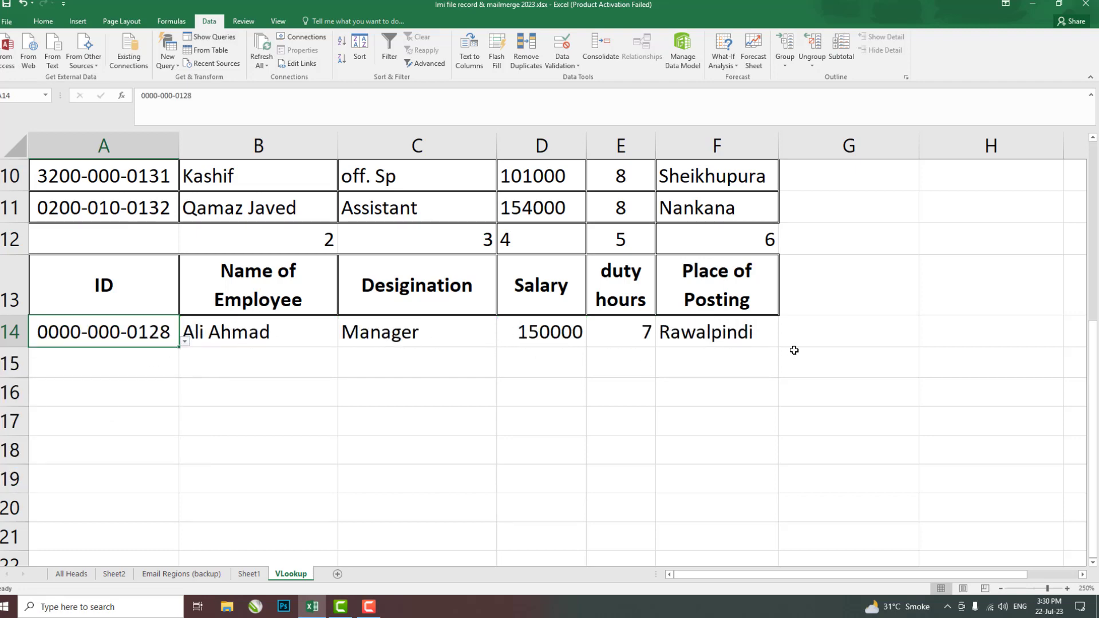
{"action": "left_click", "coordinate": [185, 341]}
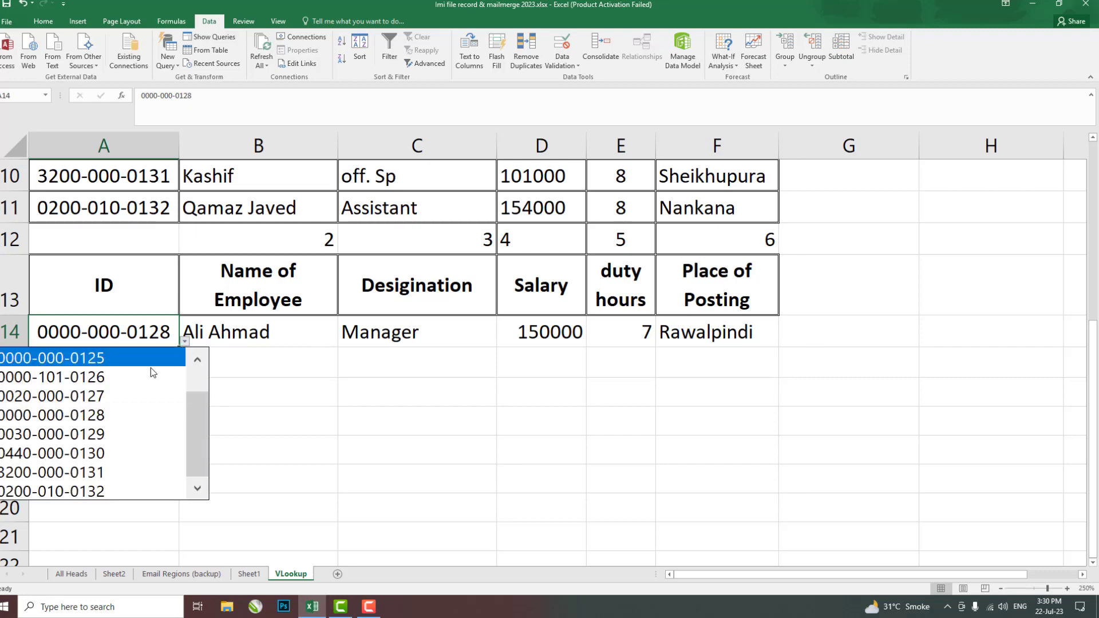
{"action": "left_click", "coordinate": [115, 472]}
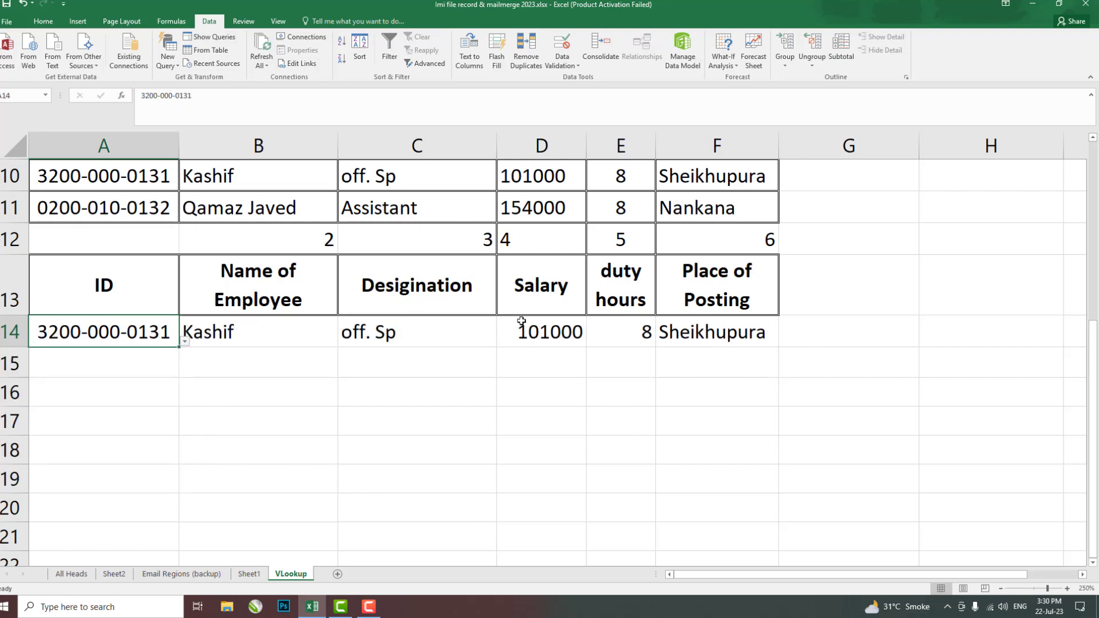
{"action": "scroll", "coordinate": [366, 352], "scroll_direction": "up", "scroll_amount": 1}
{"action": "scroll", "coordinate": [384, 361], "scroll_direction": "up", "scroll_amount": 1}
{"action": "scroll", "coordinate": [351, 401], "scroll_direction": "up", "scroll_amount": 1}
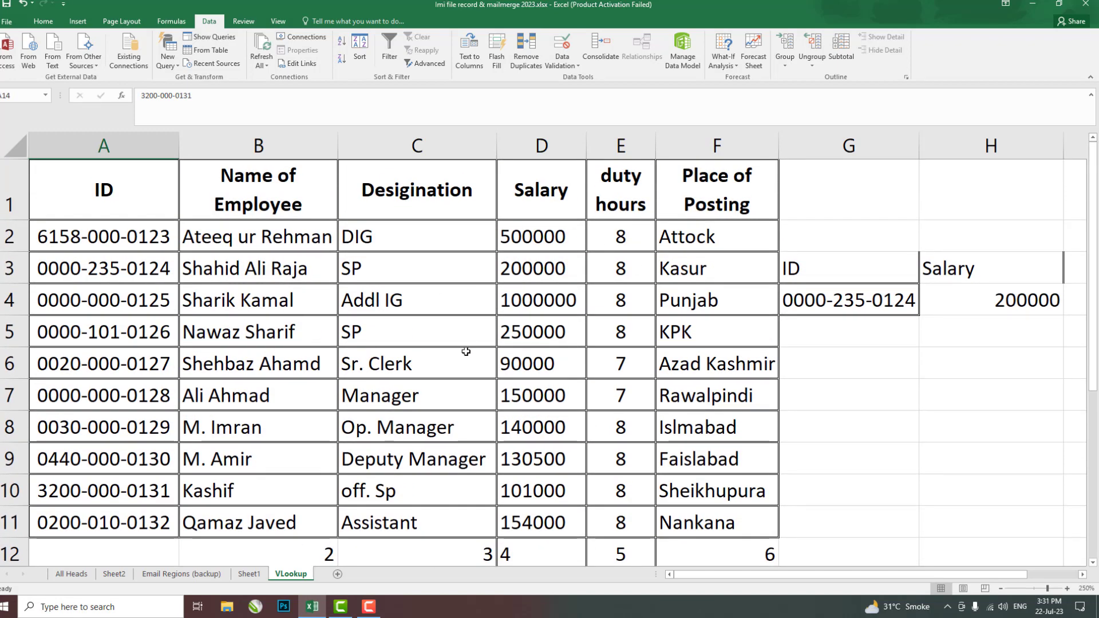
{"action": "scroll", "coordinate": [407, 358], "scroll_direction": "down", "scroll_amount": 1}
{"action": "scroll", "coordinate": [407, 355], "scroll_direction": "down", "scroll_amount": 1}
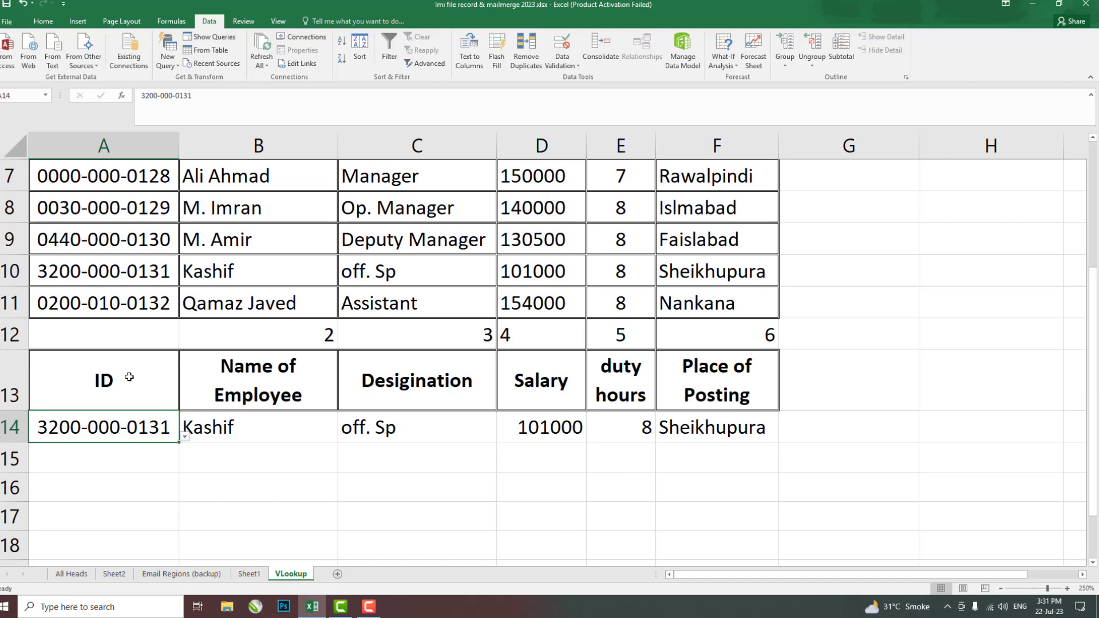
{"action": "left_click", "coordinate": [185, 438]}
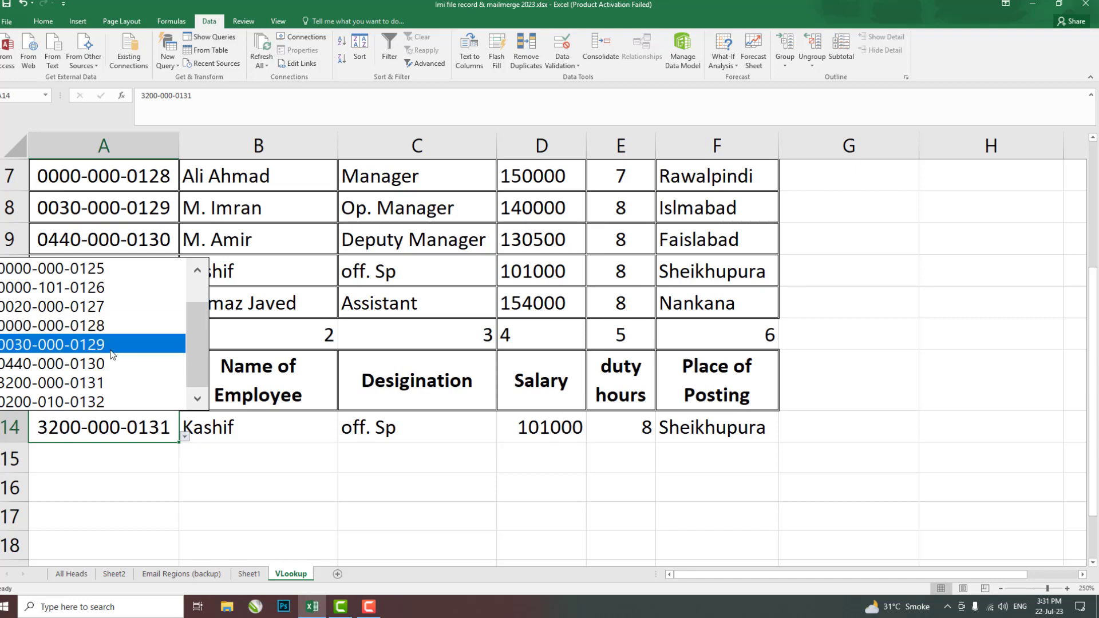
{"action": "left_click", "coordinate": [87, 325]}
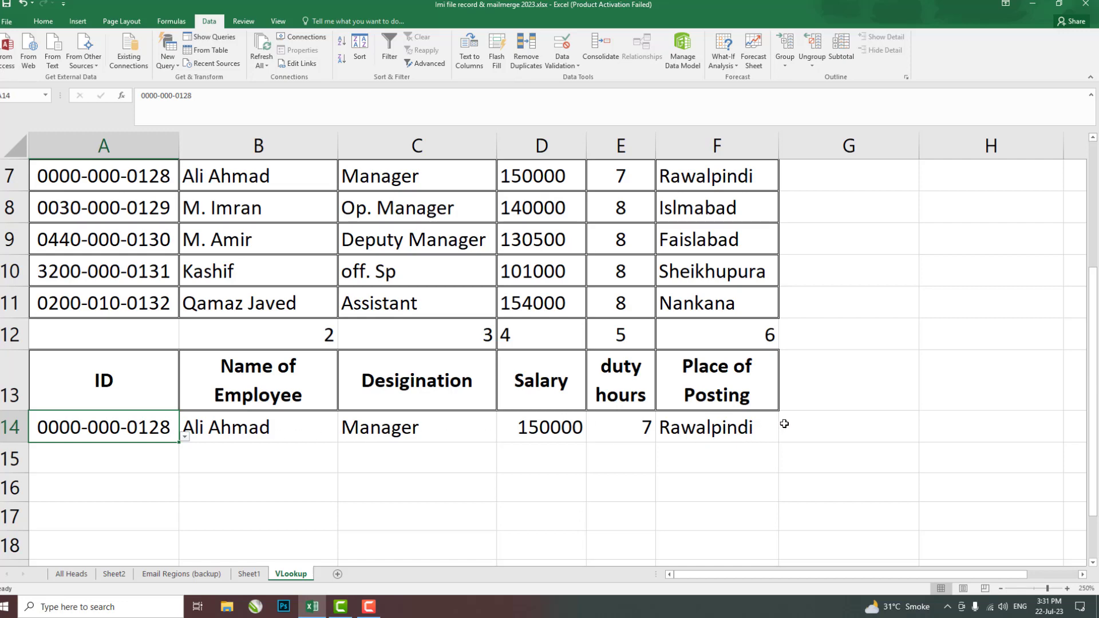
- Check the Place of Posting VLOOKUP formula in row 14
{"action": "left_click", "coordinate": [824, 427]}
{"action": "left_click_drag", "start_coordinate": [945, 427], "coordinate": [1060, 424]}
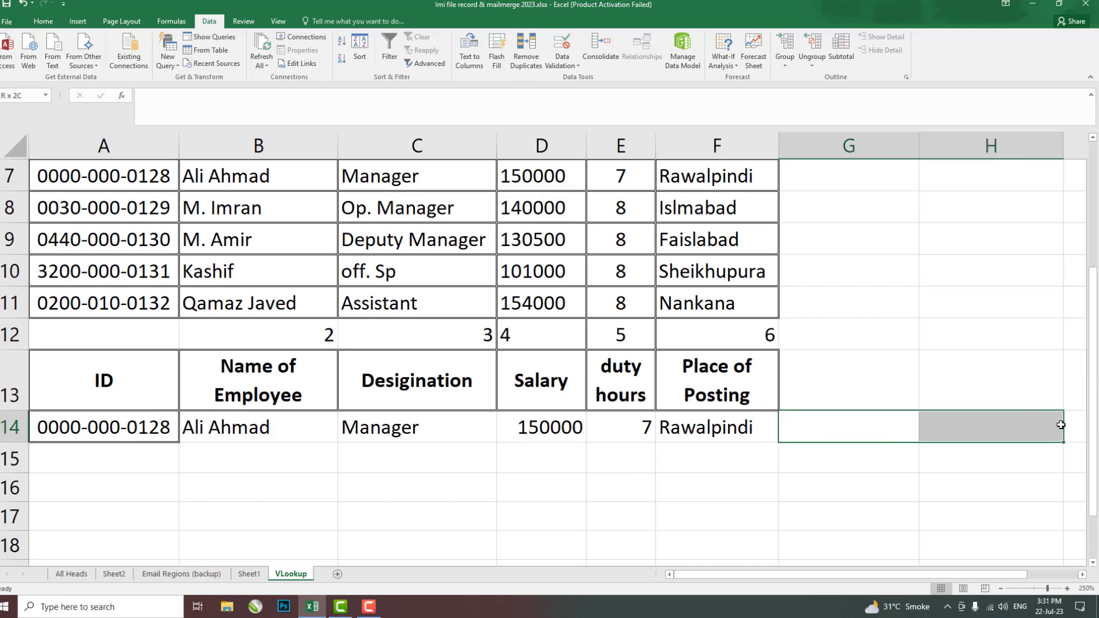
{"action": "left_click", "coordinate": [692, 424]}
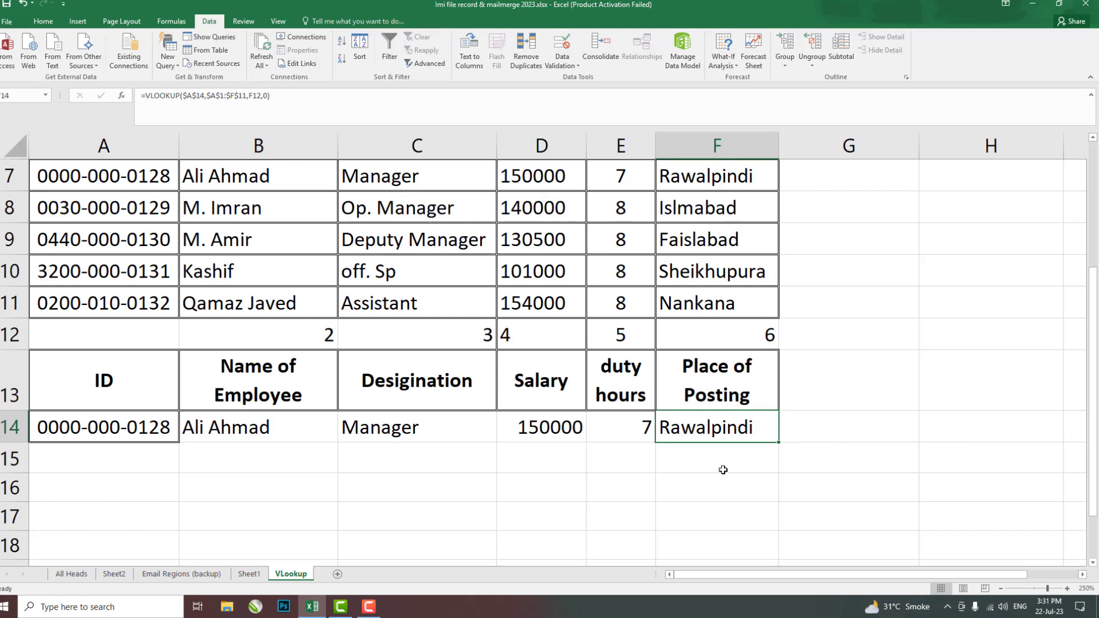
{"action": "left_click", "coordinate": [609, 507]}
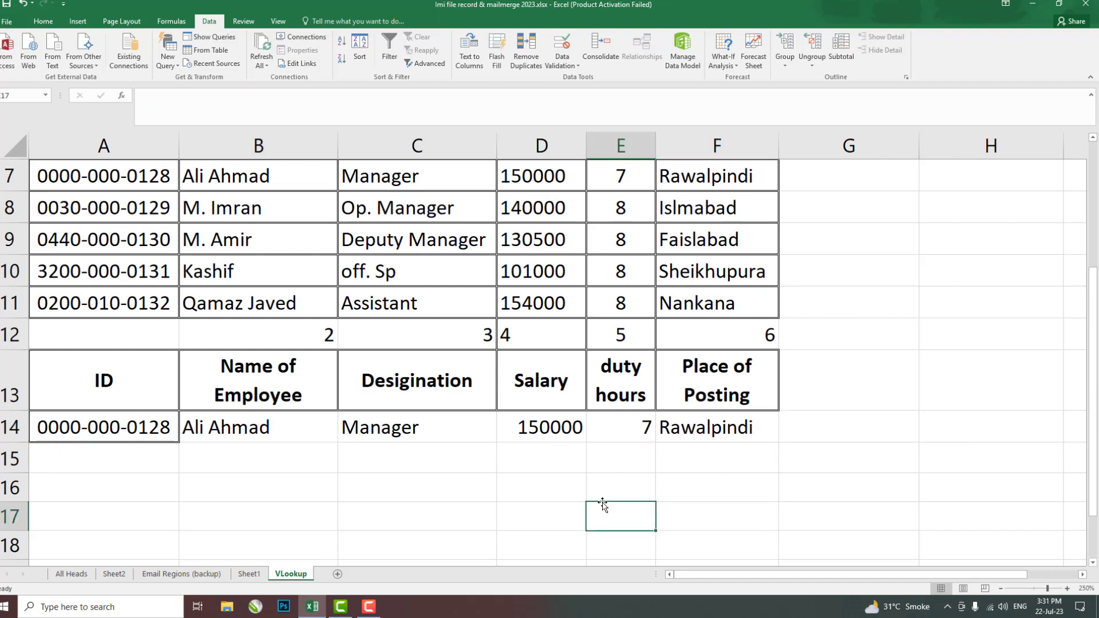